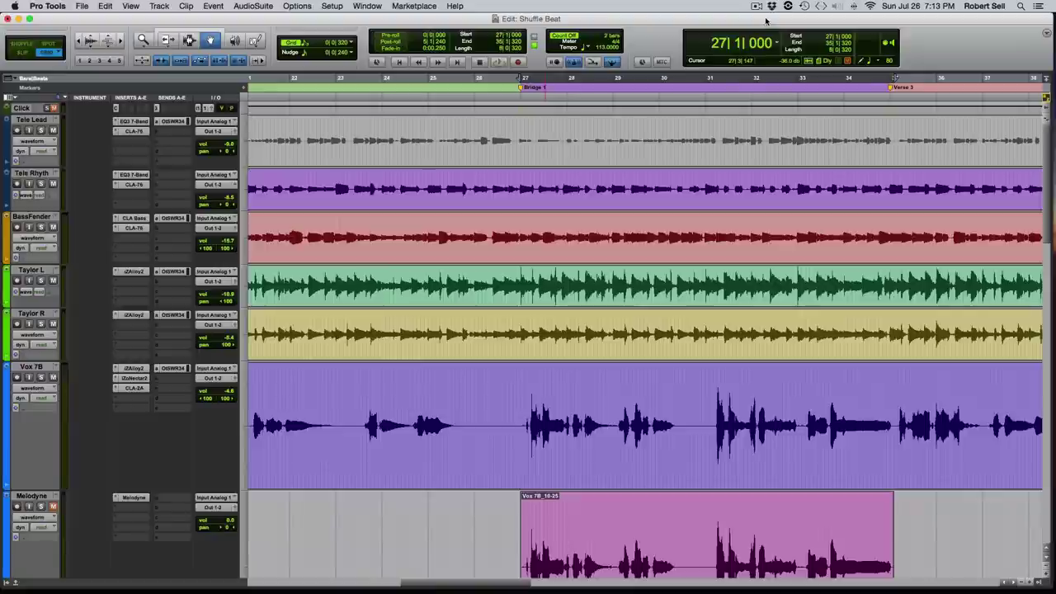
Play back the Bridge 1 section from bar 27 to hear it with the harmony vocals
{"action": "key", "text": "space"}
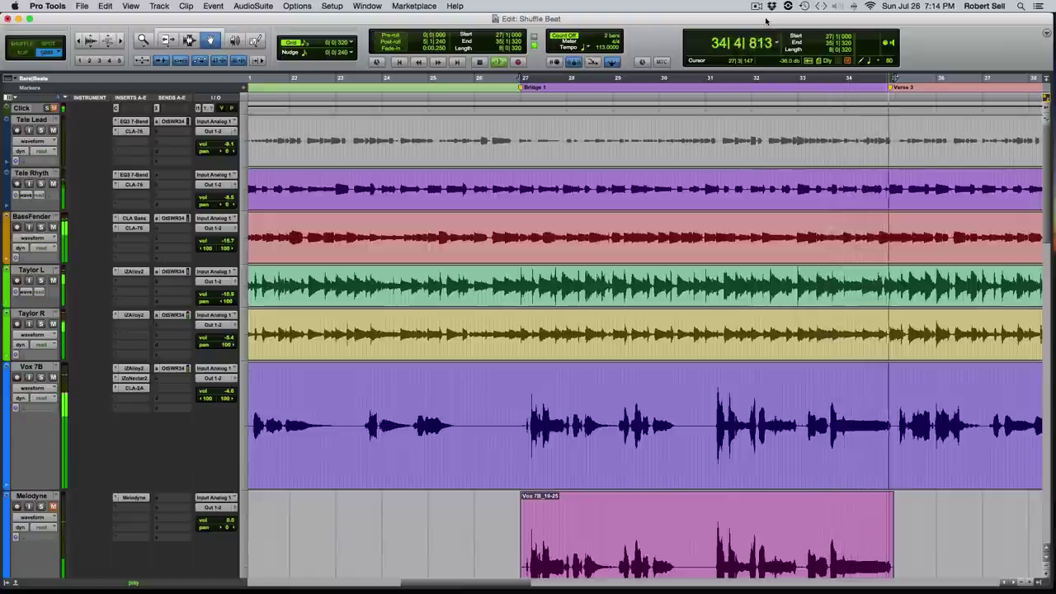
{"action": "key", "text": "space"}
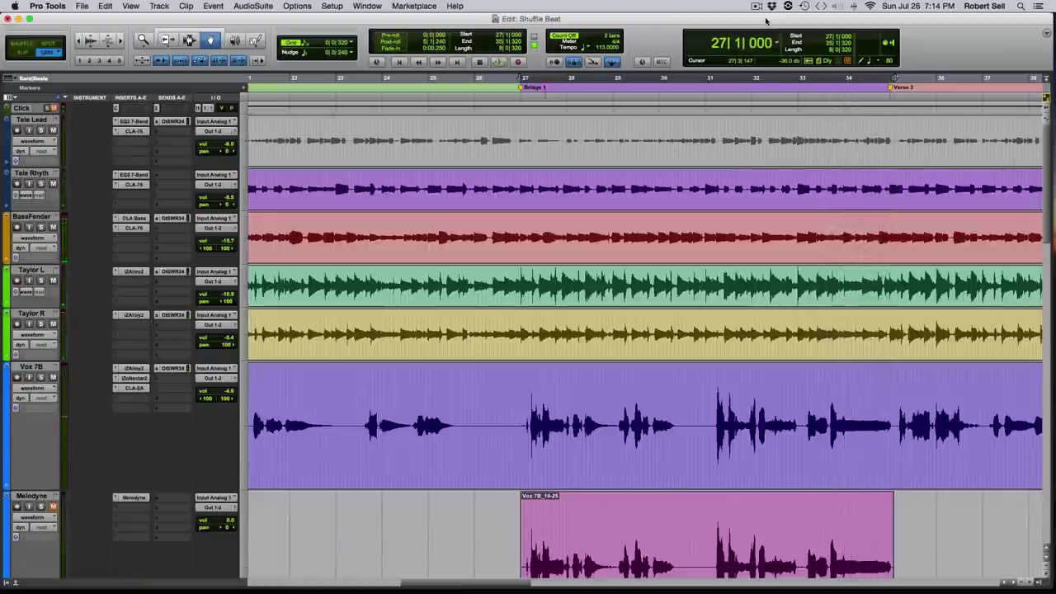
Select the vocal clip on the Melodyne track and open the track's Melodyne plug-in editor
{"action": "scroll", "coordinate": [624, 262], "scroll_direction": "down", "scroll_amount": 5}
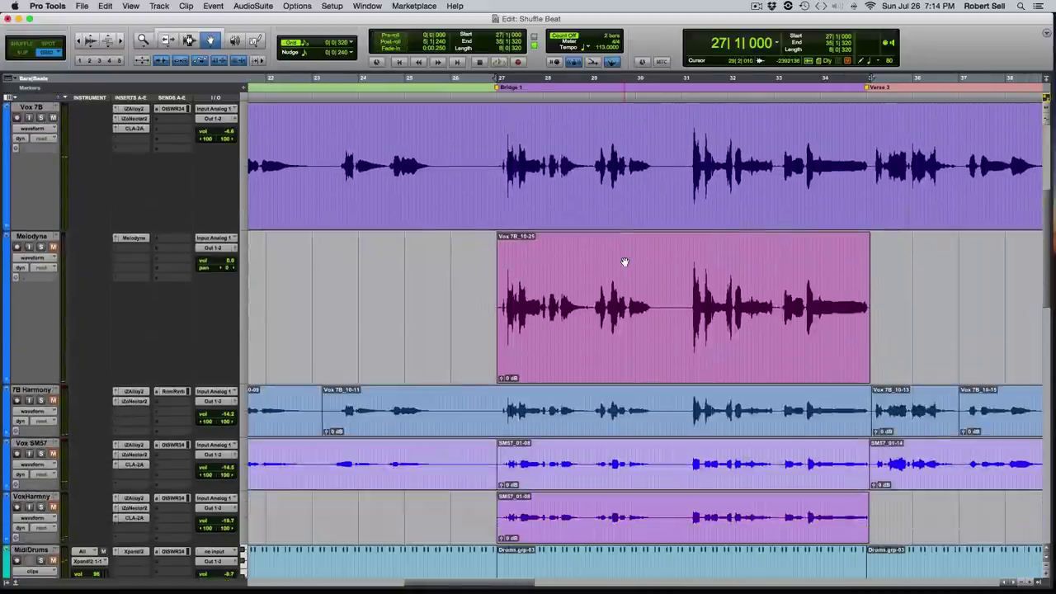
{"action": "left_click", "coordinate": [624, 262]}
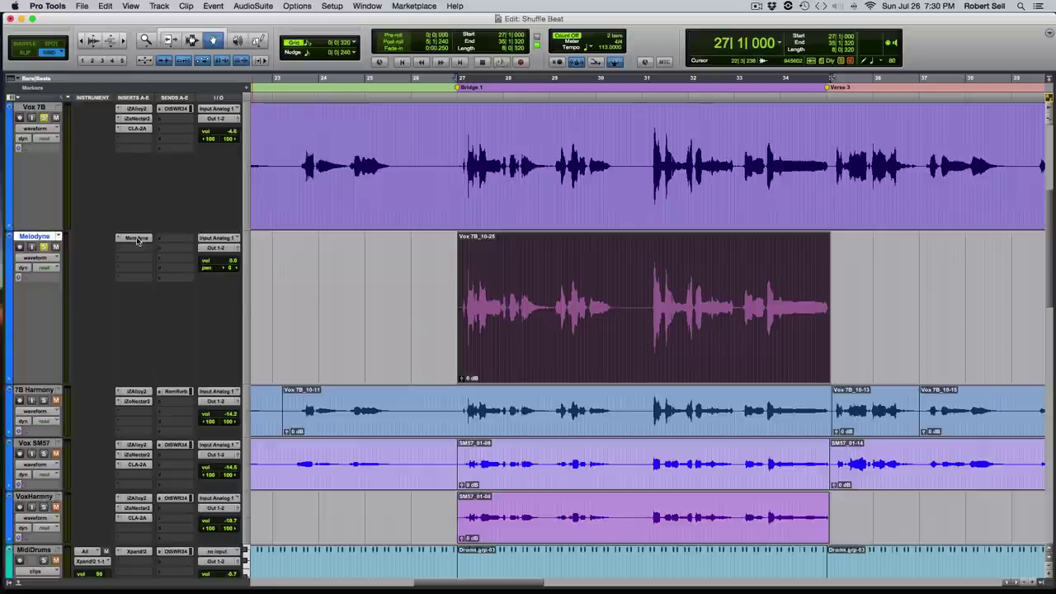
{"action": "left_click", "coordinate": [137, 238]}
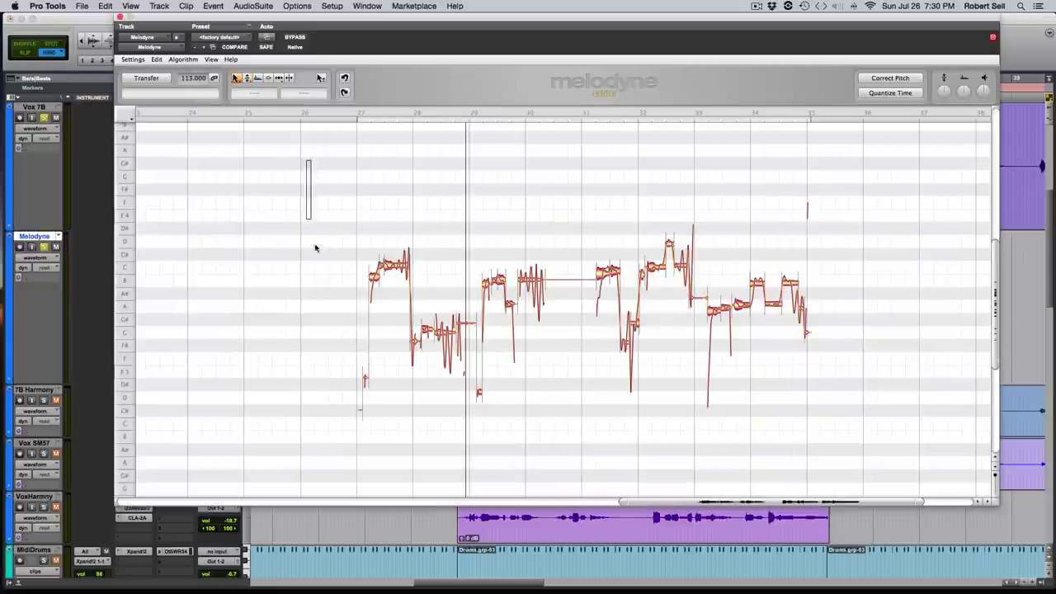
Correct the pitch of all transferred vocal notes with pitch center and pitch drift both at 100 %
{"action": "left_click_drag", "start_coordinate": [314, 247], "coordinate": [945, 484]}
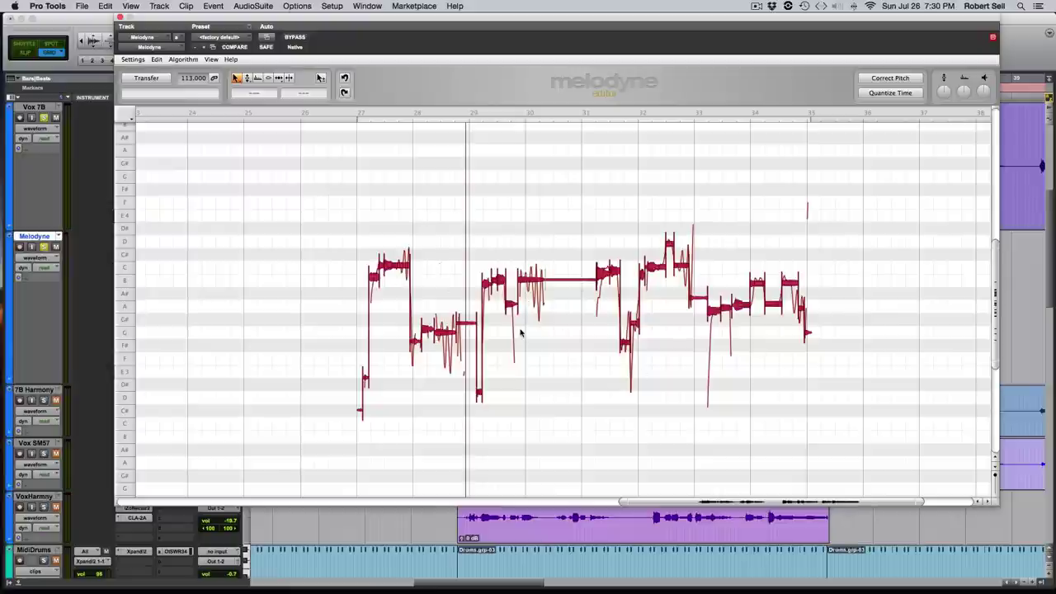
{"action": "left_click", "coordinate": [891, 78]}
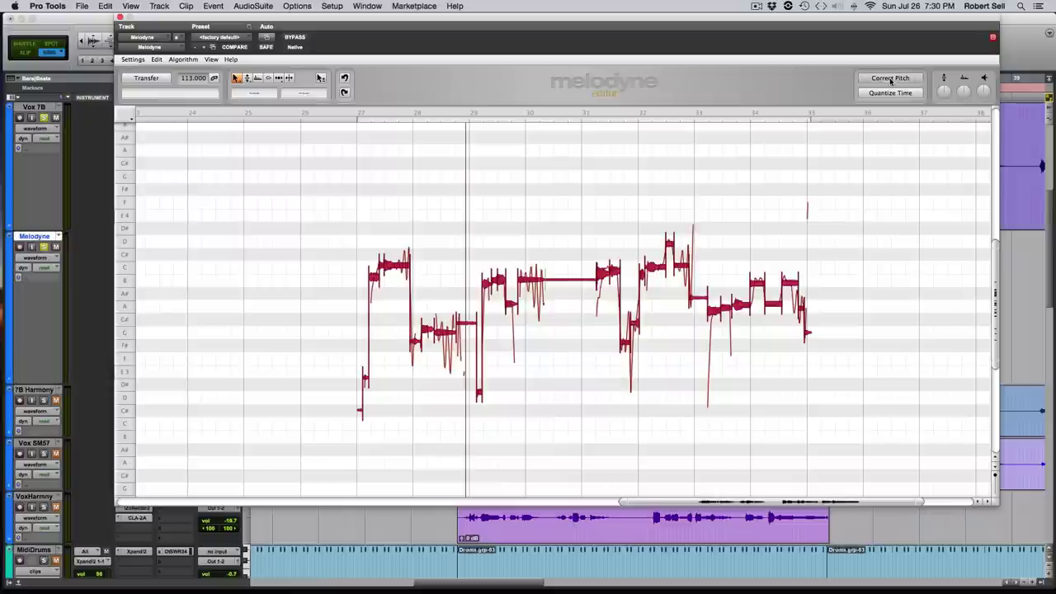
{"action": "left_click_drag", "start_coordinate": [450, 104], "coordinate": [665, 105]}
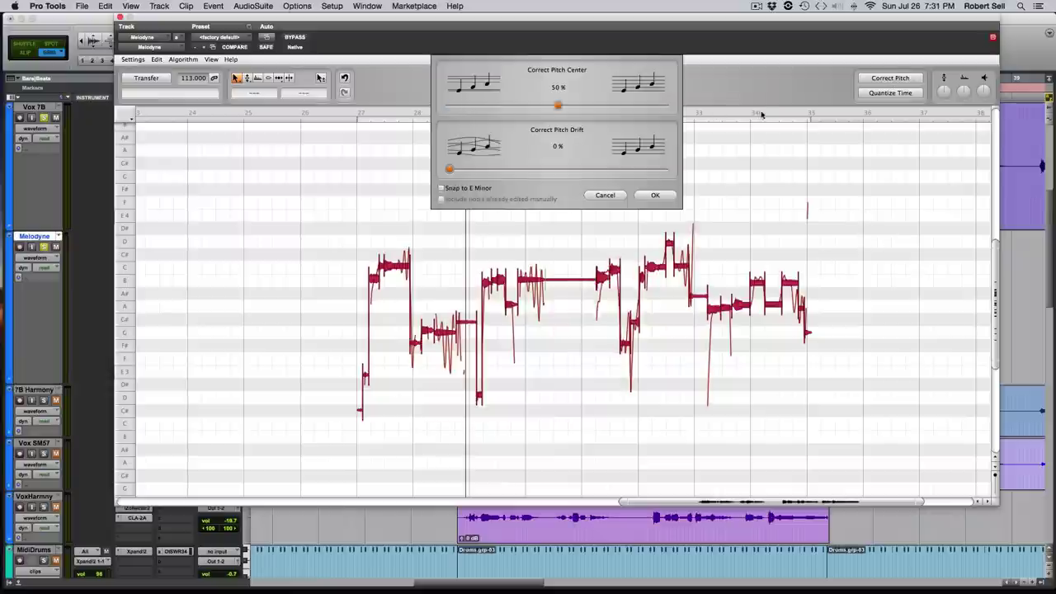
{"action": "left_click_drag", "start_coordinate": [450, 169], "coordinate": [845, 177]}
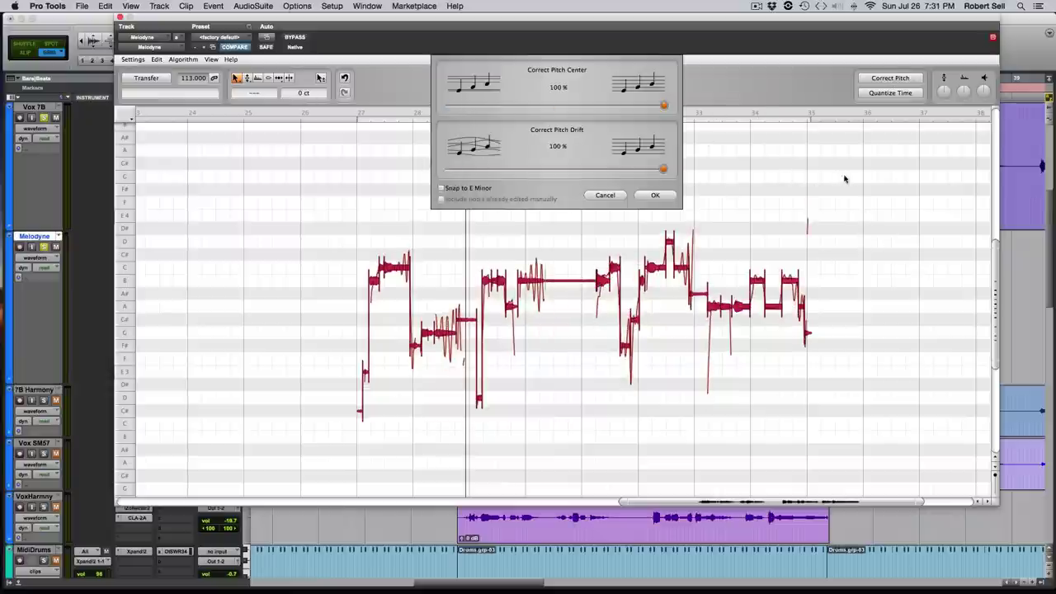
{"action": "left_click", "coordinate": [656, 196]}
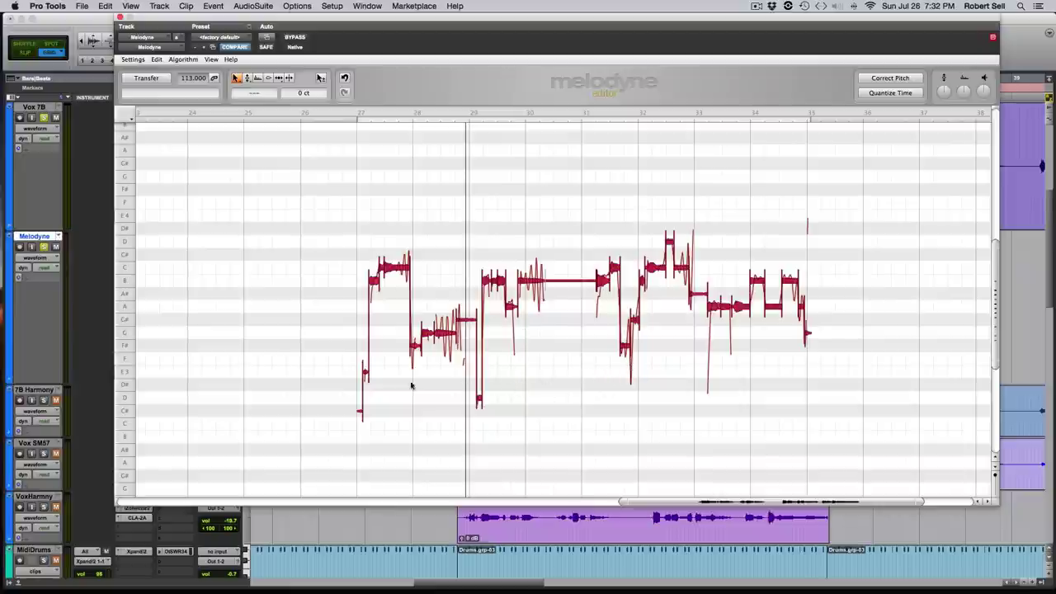
Audition the corrected vocal from bar 27 and raise the first note after bar 31 to C4
{"action": "left_click", "coordinate": [355, 113]}
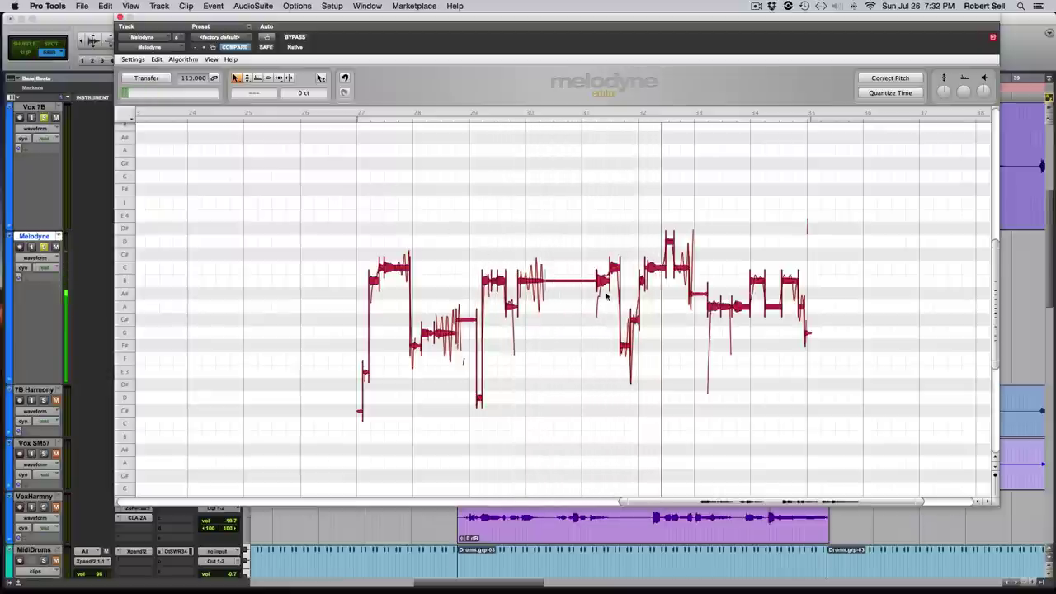
{"action": "key", "text": "space"}
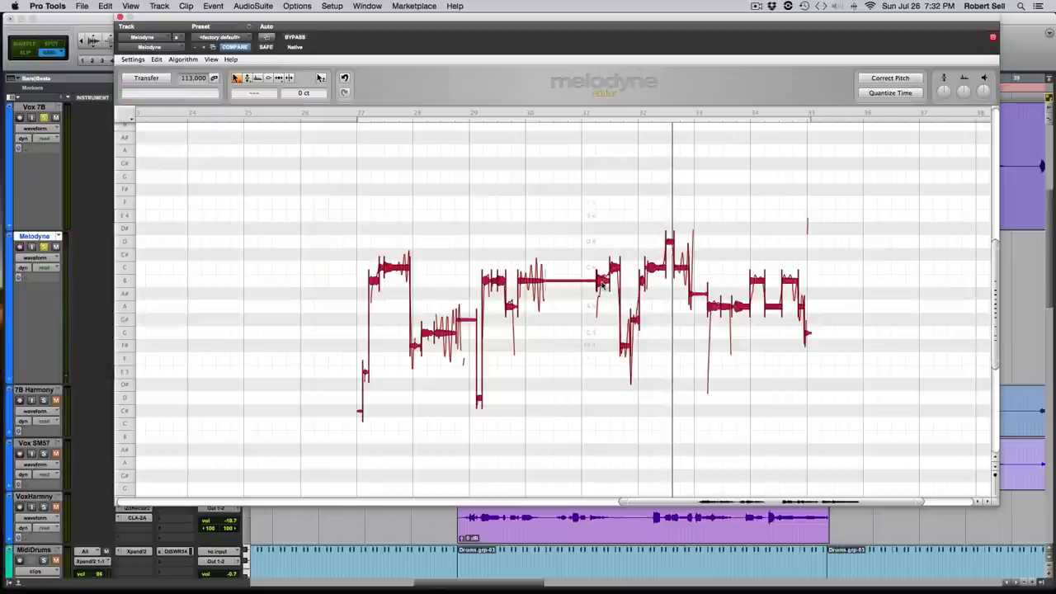
{"action": "left_click", "coordinate": [246, 78]}
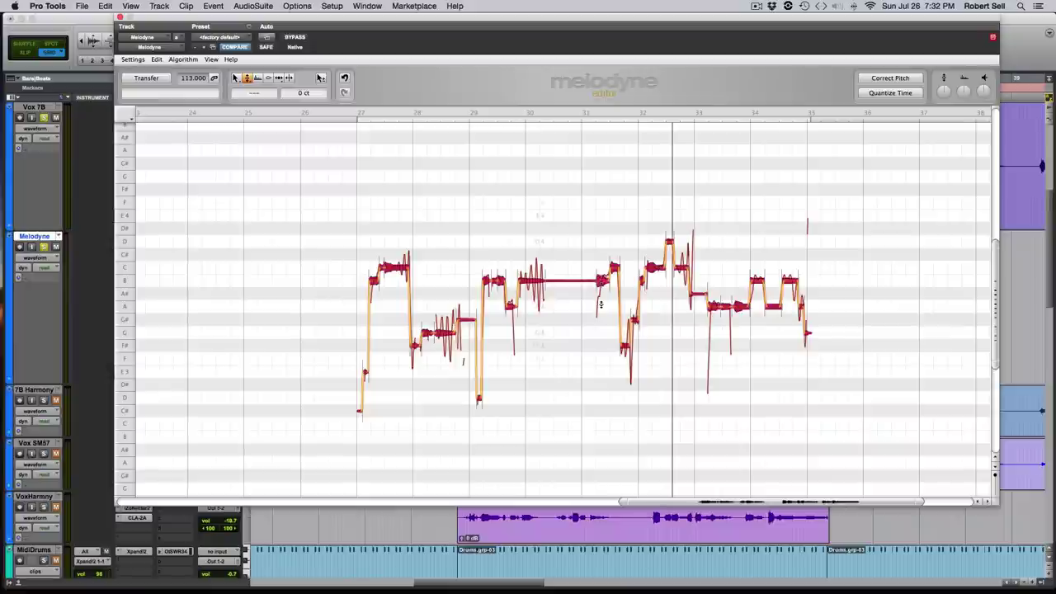
{"action": "left_click", "coordinate": [602, 305]}
{"action": "left_click_drag", "start_coordinate": [601, 283], "coordinate": [603, 283]}
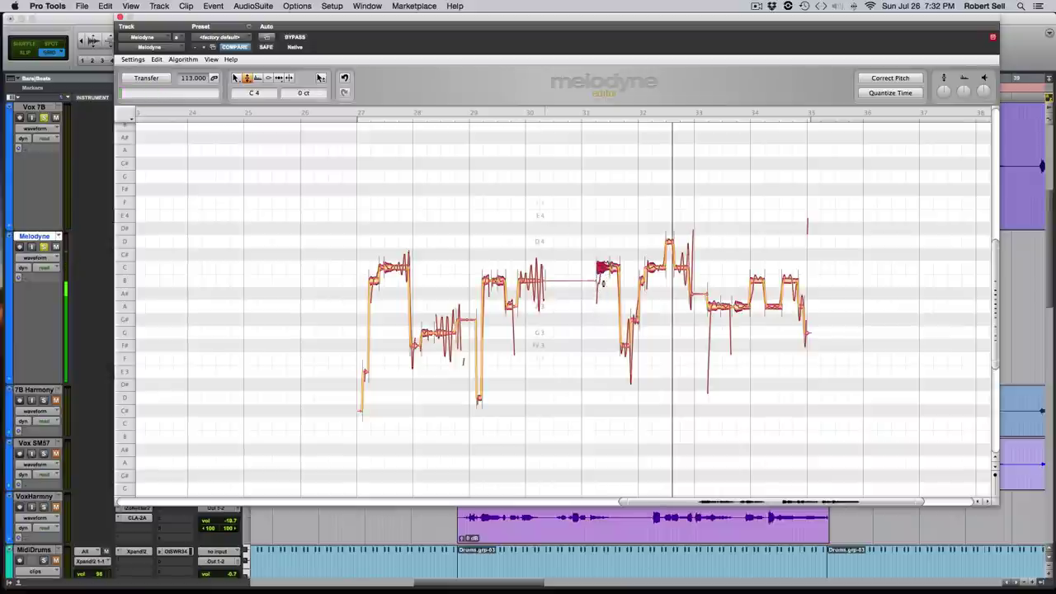
Raise the short note at bar 32 to C4 and the final note at bar 35 to A3, auditioning the phrases
{"action": "left_click", "coordinate": [587, 112]}
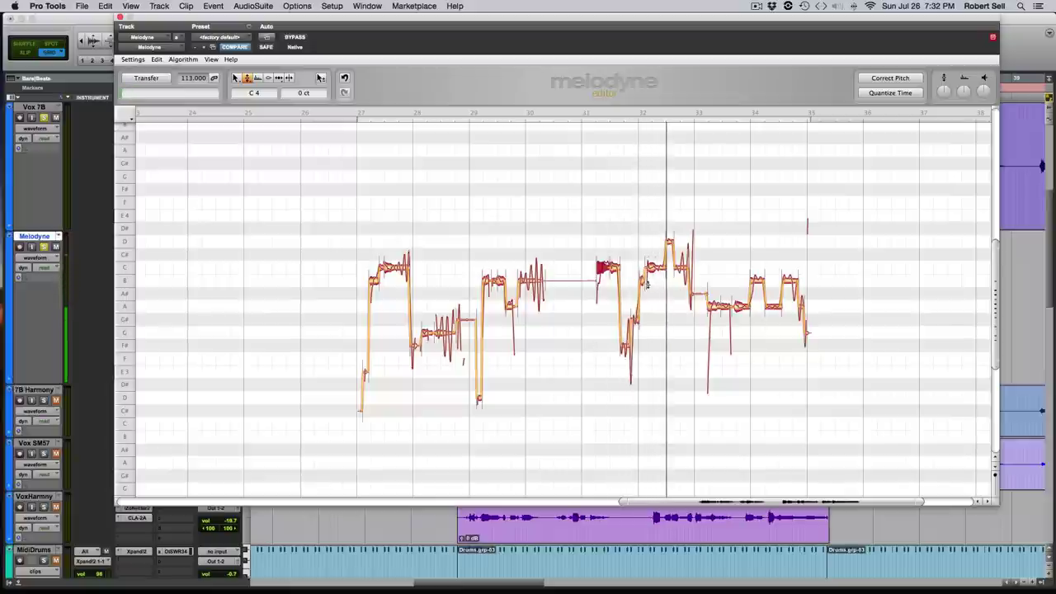
{"action": "left_click_drag", "start_coordinate": [642, 281], "coordinate": [642, 267]}
{"action": "key", "text": "space"}
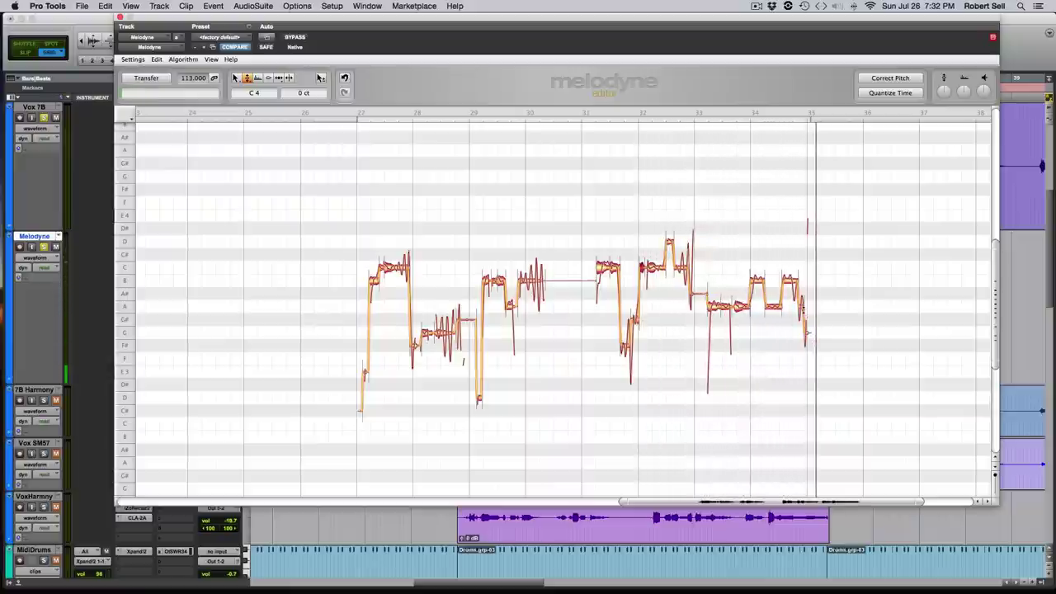
{"action": "left_click_drag", "start_coordinate": [807, 334], "coordinate": [809, 310]}
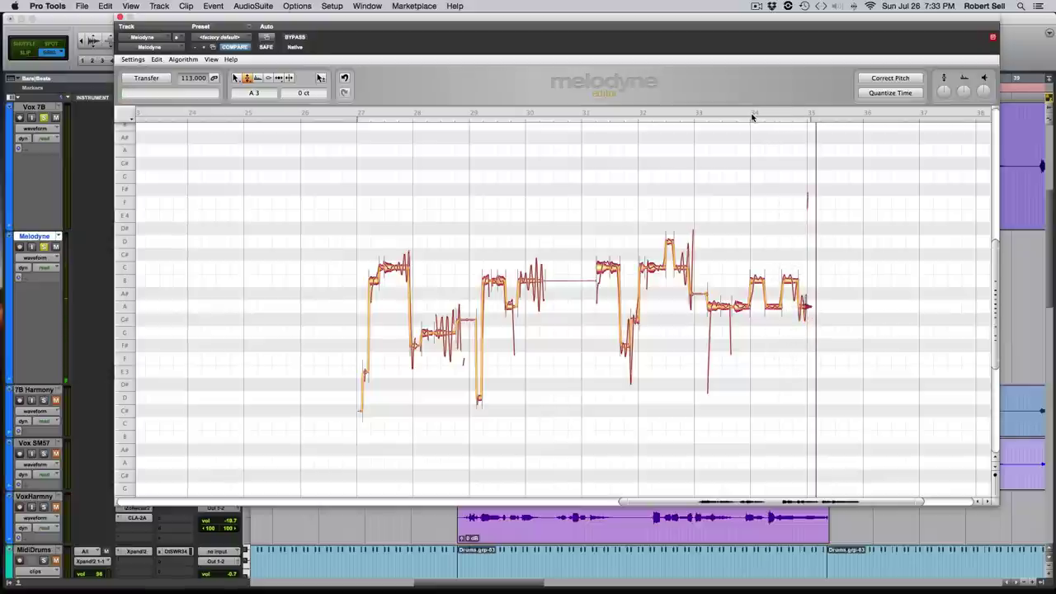
{"action": "left_click", "coordinate": [752, 111]}
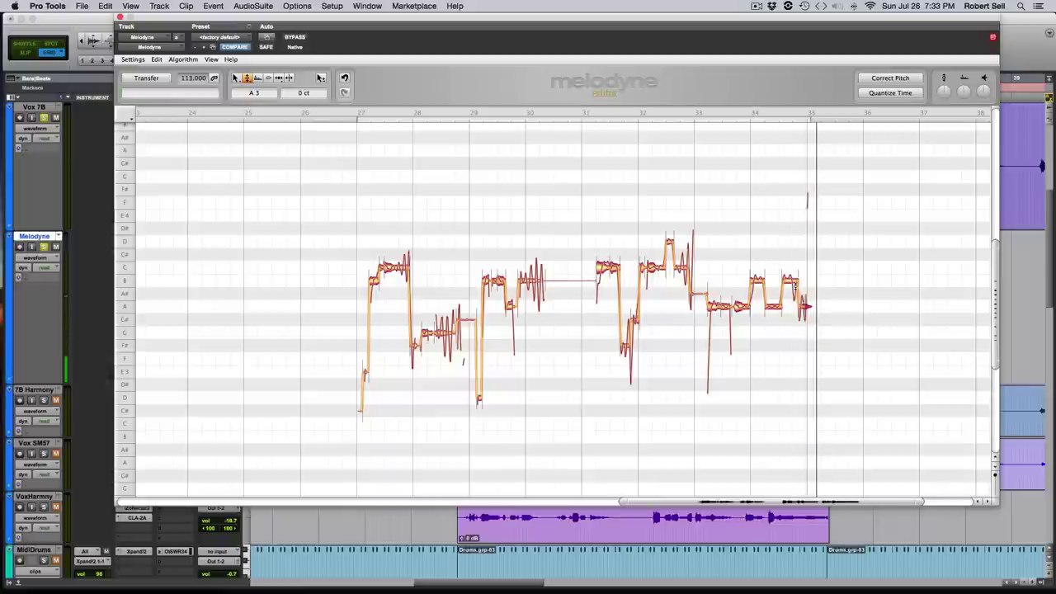
Reduce the pitch modulation of all notes with the Pitch Modulation tool and play the vocal from bar 27
{"action": "mouse_move", "coordinate": [247, 80]}
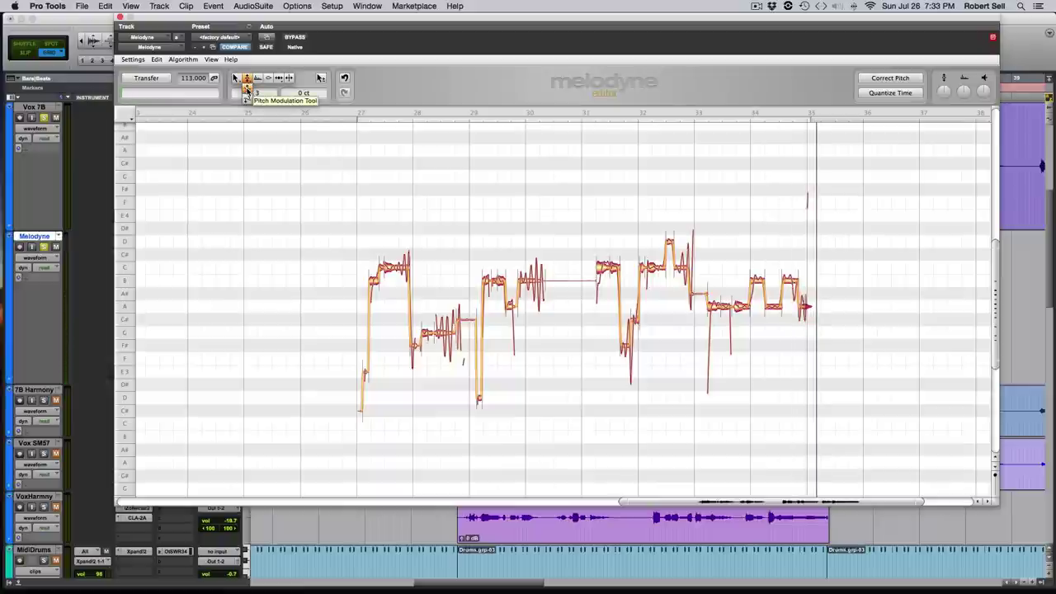
{"action": "left_click", "coordinate": [247, 88]}
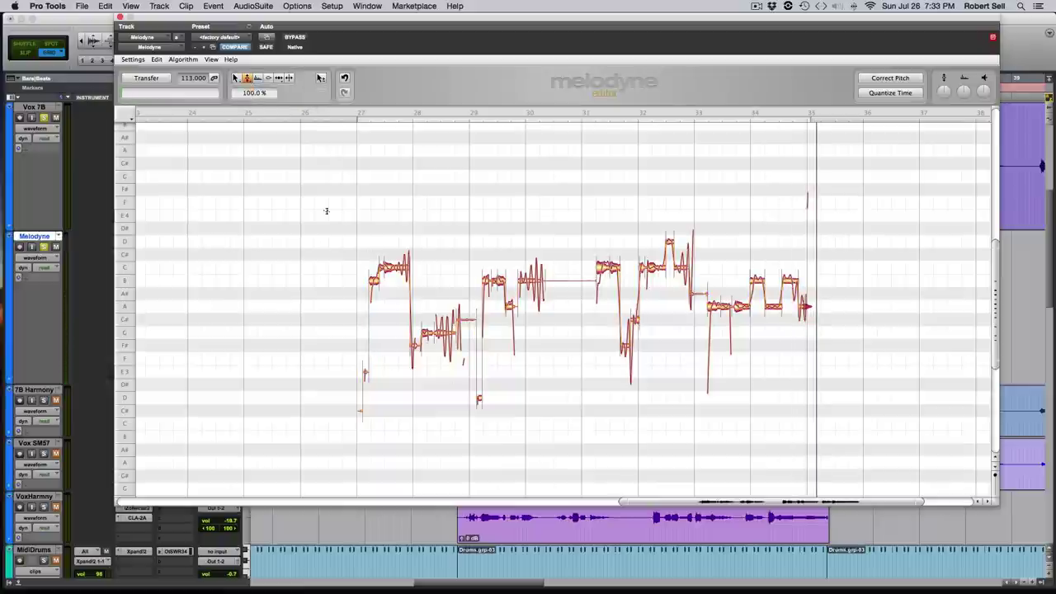
{"action": "left_click_drag", "start_coordinate": [326, 212], "coordinate": [932, 462]}
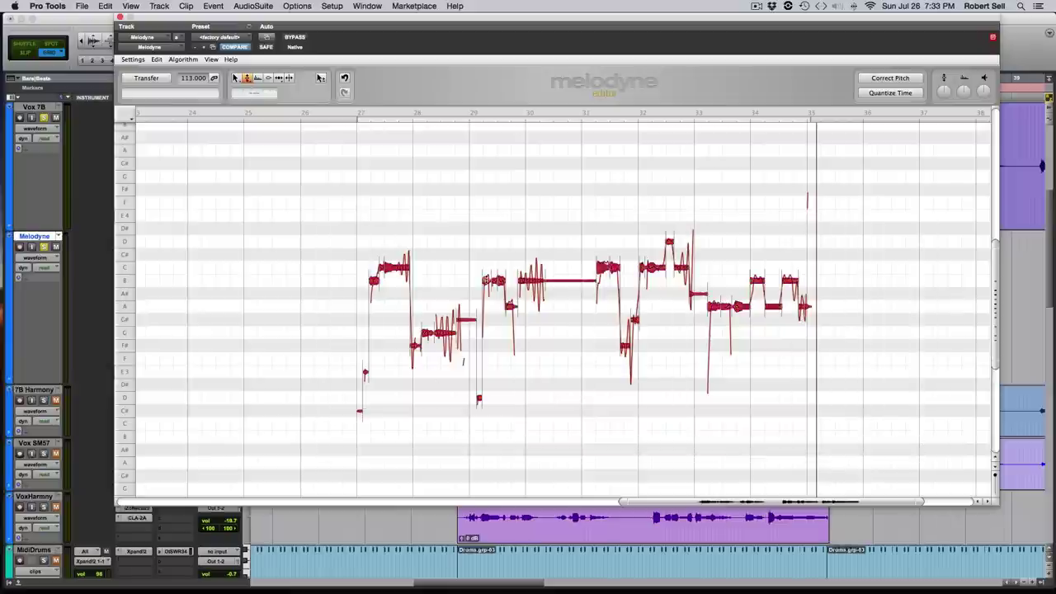
{"action": "left_click_drag", "start_coordinate": [533, 281], "coordinate": [536, 307]}
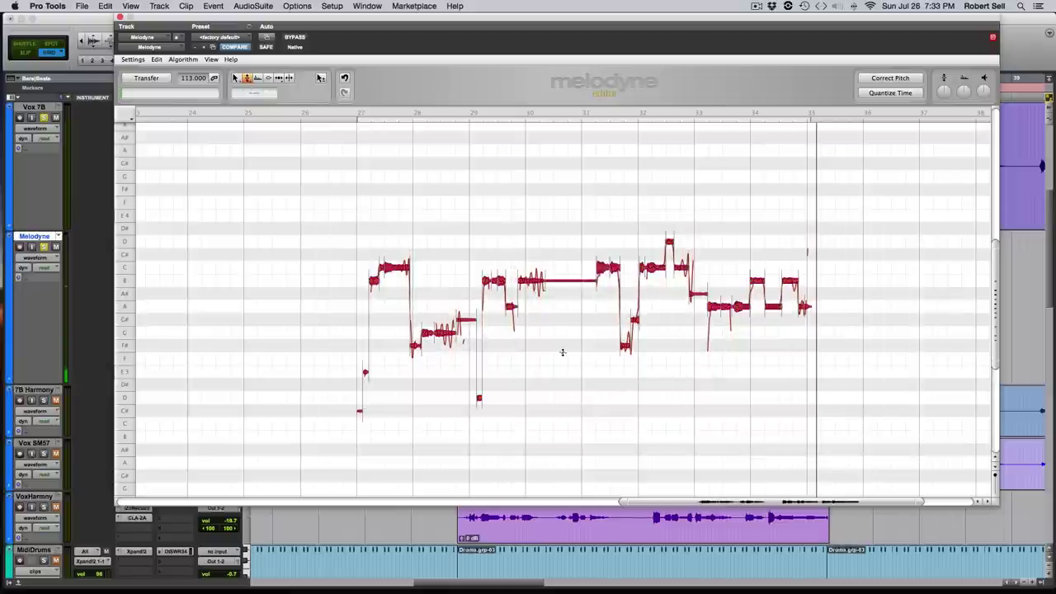
{"action": "left_click", "coordinate": [349, 108]}
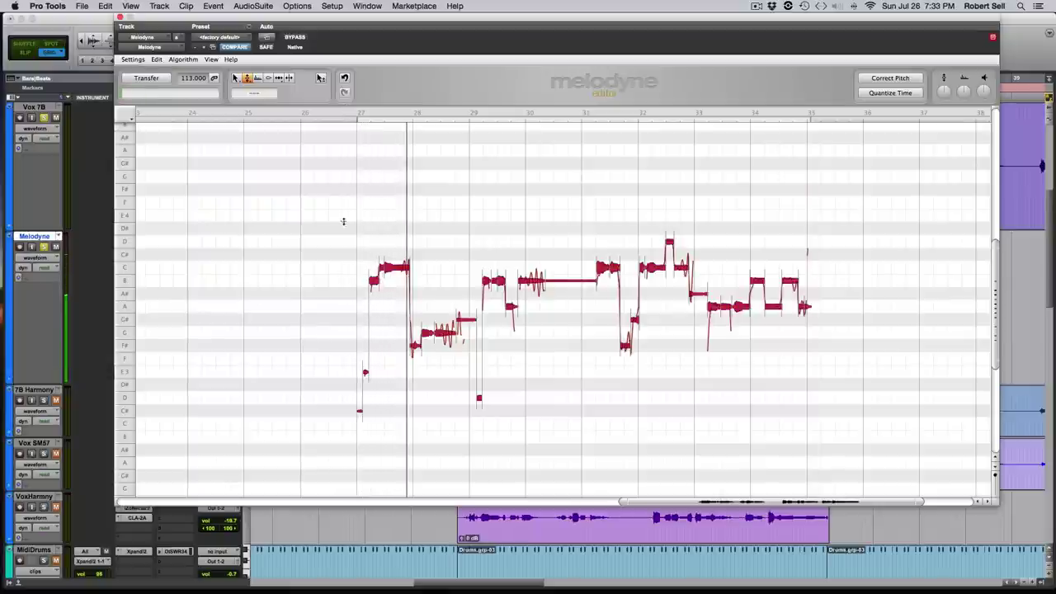
Raise the B note just after bar 27 to C4 with the pitch tool and audition the phrase
{"action": "left_click", "coordinate": [246, 78]}
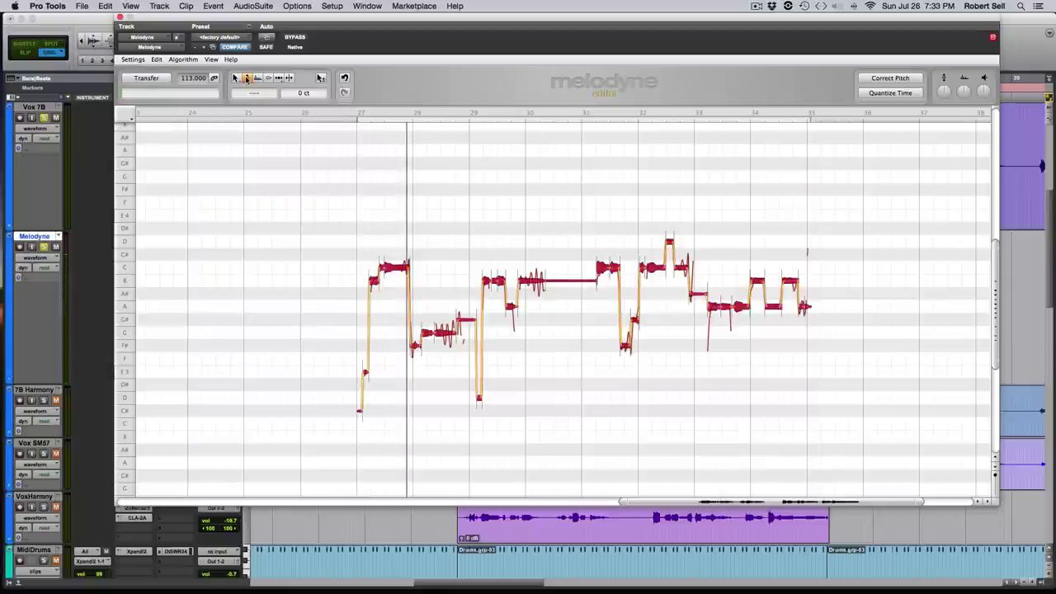
{"action": "left_click_drag", "start_coordinate": [374, 282], "coordinate": [374, 268]}
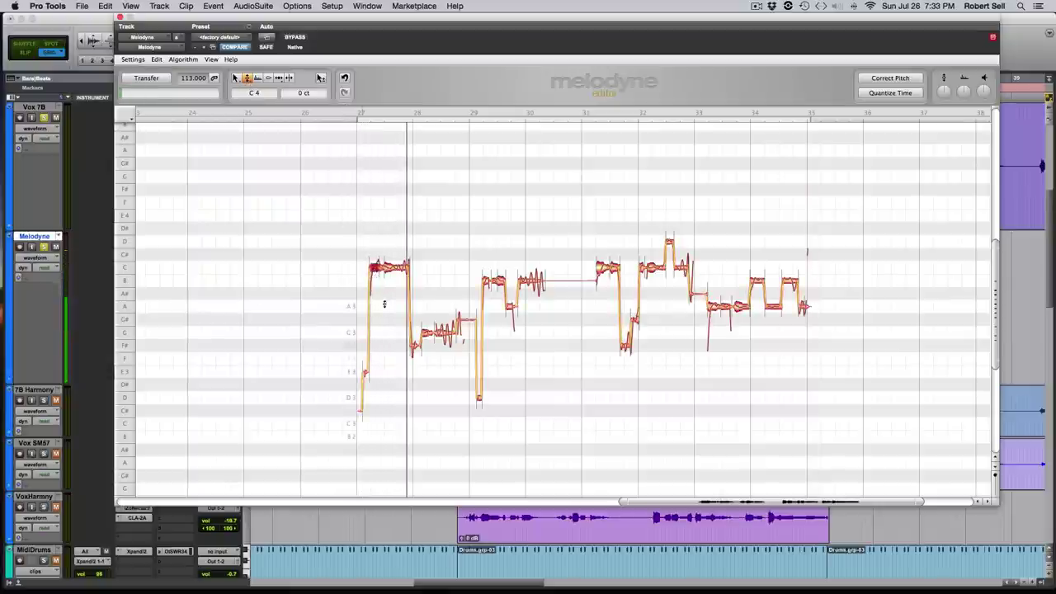
{"action": "left_click", "coordinate": [346, 112]}
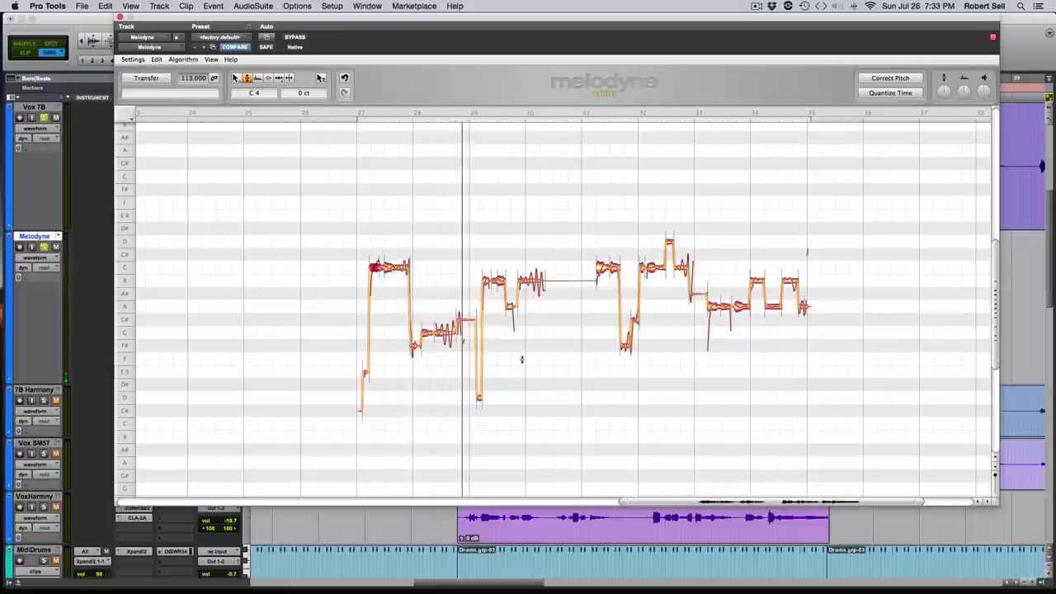
{"action": "left_click", "coordinate": [625, 347]}
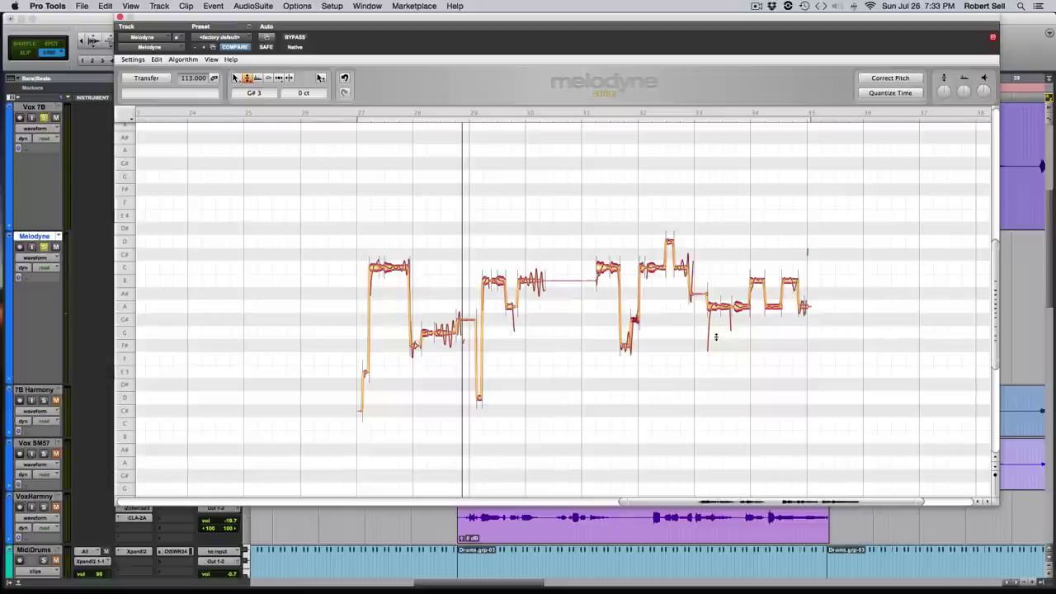
Transpose all the vocal notes up four semitones for the harmony part
{"action": "left_click_drag", "start_coordinate": [269, 193], "coordinate": [970, 448]}
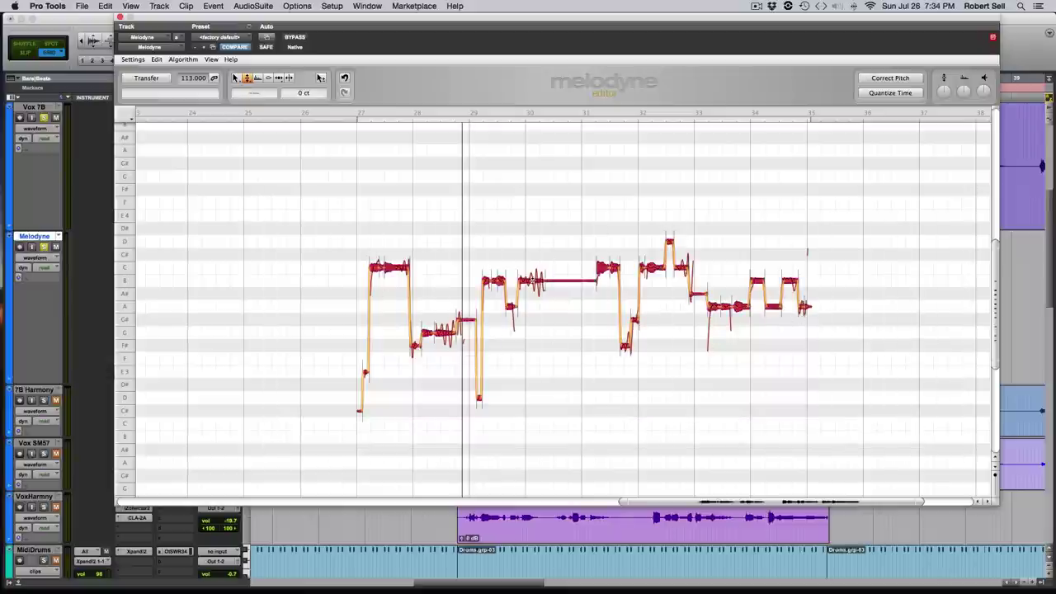
{"action": "left_click", "coordinate": [532, 282]}
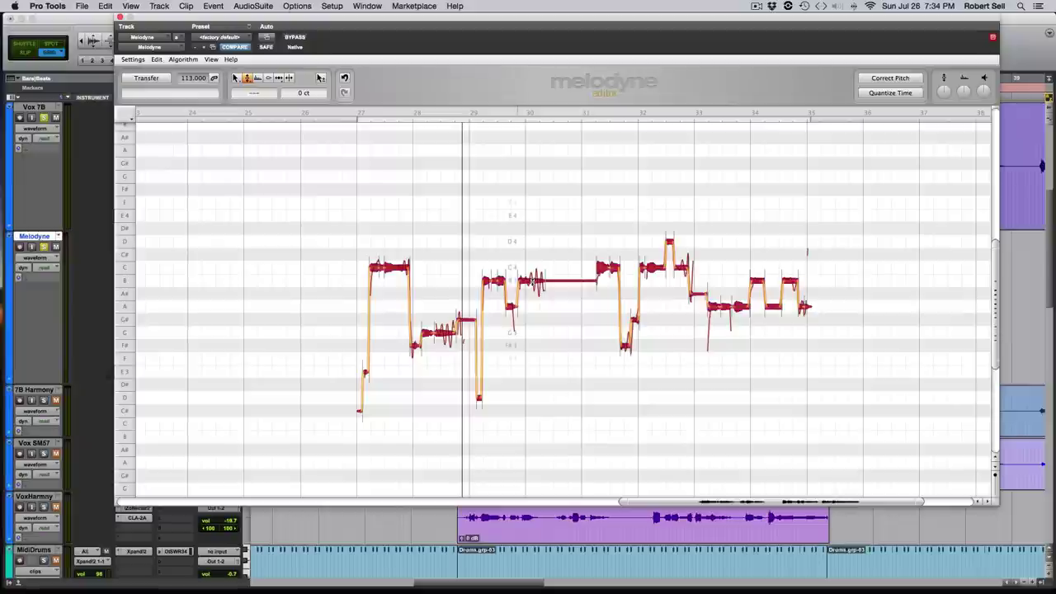
{"action": "left_click_drag", "start_coordinate": [533, 282], "coordinate": [532, 228]}
{"action": "left_click", "coordinate": [398, 279]}
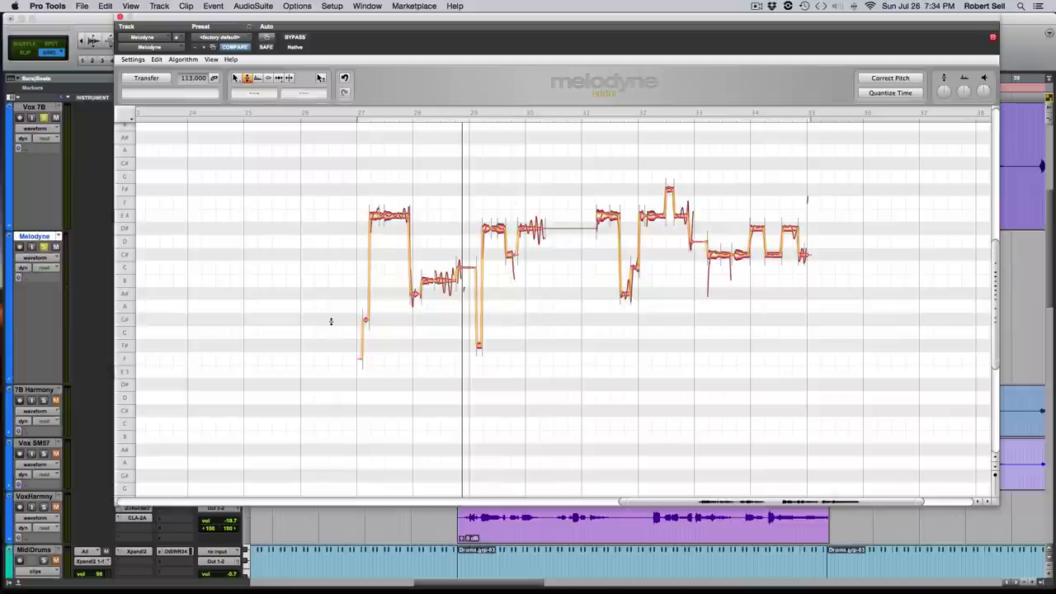
Raise the harmony note at bar 28 to B3, the short one before bar 30 to D4 and the lowest one before bar 32 to B3
{"action": "left_click", "coordinate": [415, 291]}
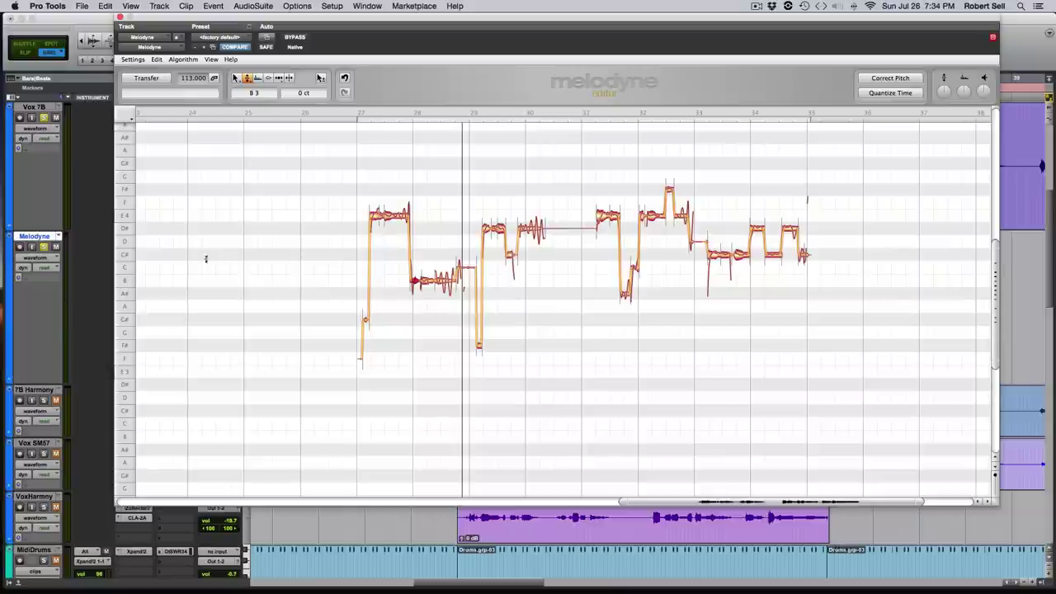
{"action": "left_click", "coordinate": [510, 246]}
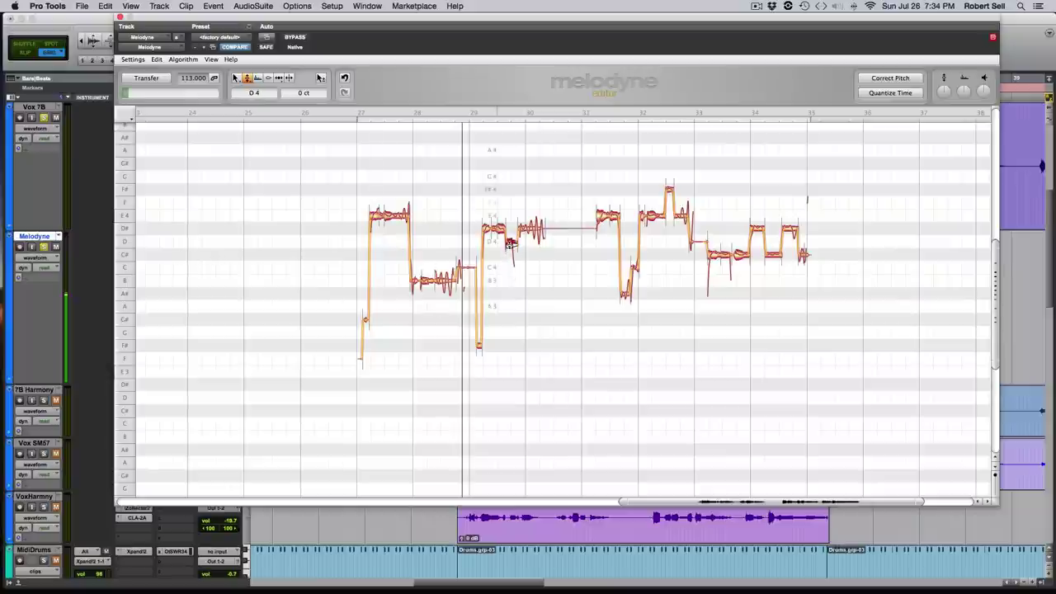
{"action": "left_click", "coordinate": [626, 288]}
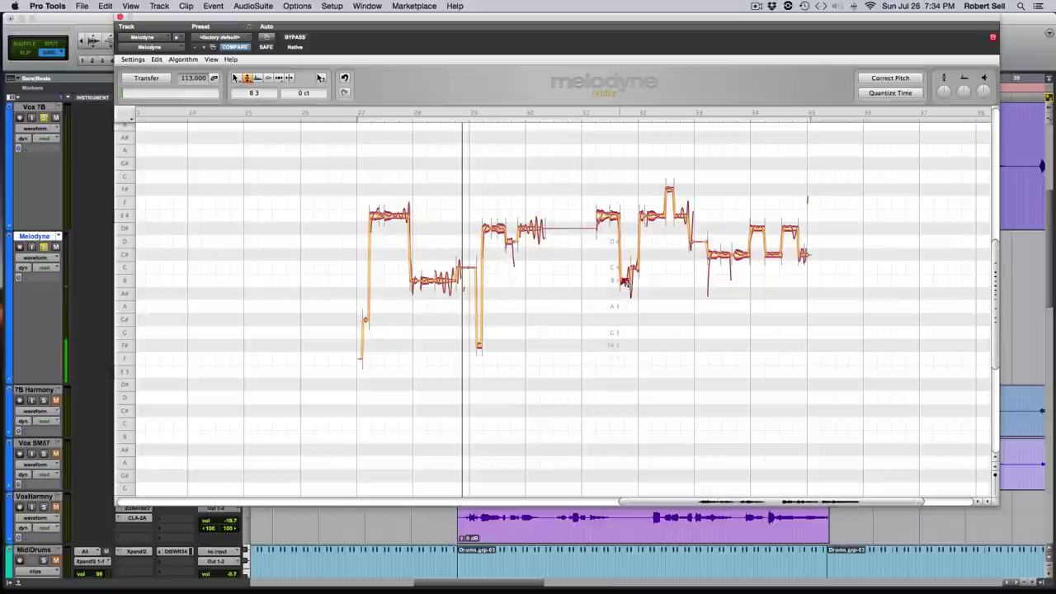
Lower the D# notes in bars 29–30 and 34 to D4, move the C# notes after bar 33 to C4, and the final note to D4
{"action": "left_click", "coordinate": [528, 229], "text": "shift"}
{"action": "left_click_drag", "start_coordinate": [528, 230], "coordinate": [528, 243]}
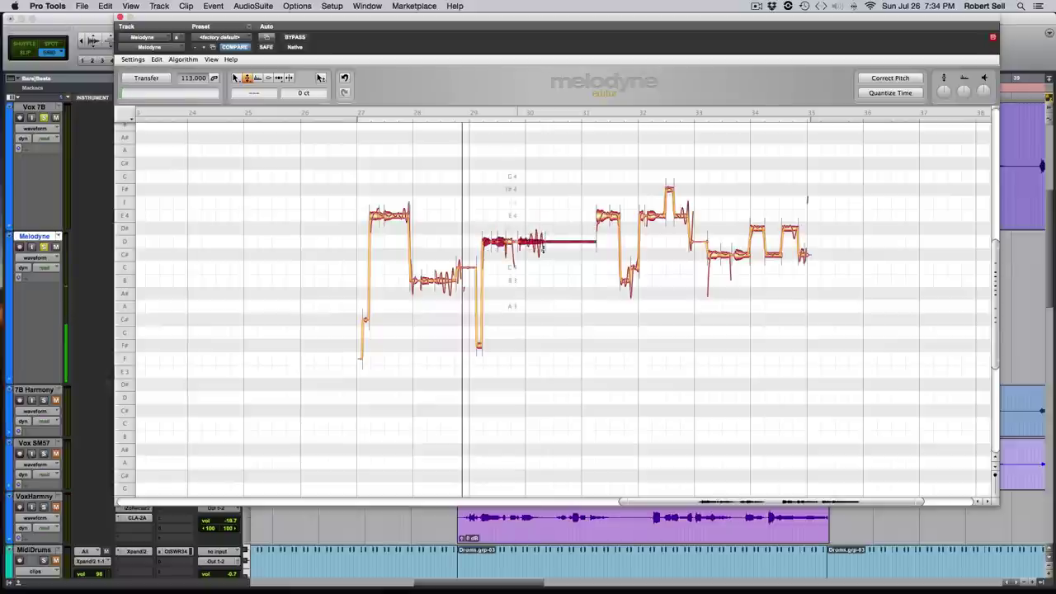
{"action": "left_click_drag", "start_coordinate": [710, 245], "coordinate": [741, 268]}
{"action": "left_click_drag", "start_coordinate": [745, 211], "coordinate": [790, 239]}
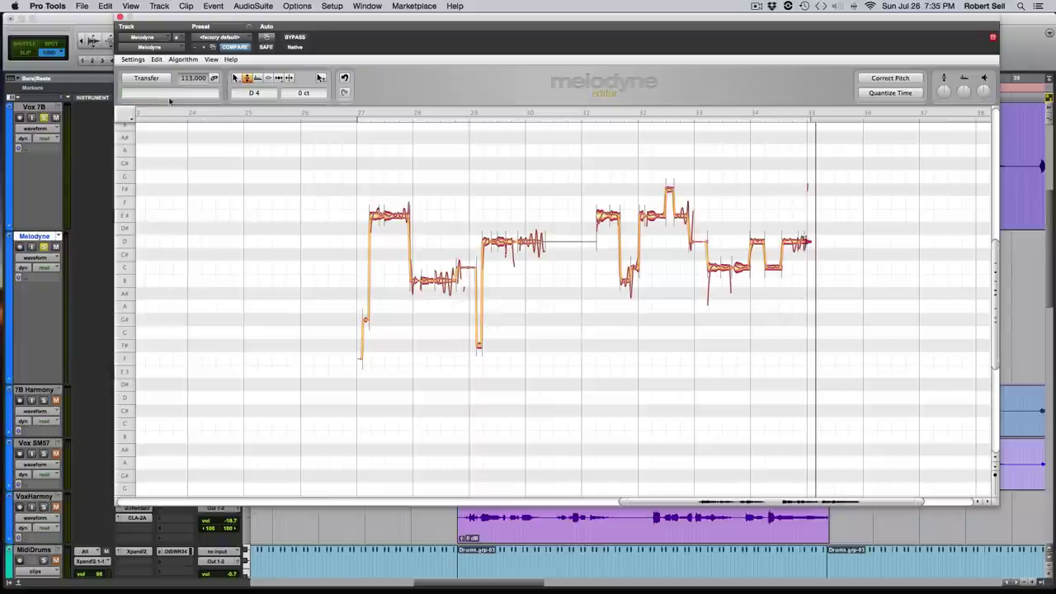
Play the Bridge 1 section from bar 27 to audition the harmony against the lead vocal
{"action": "left_click_drag", "start_coordinate": [176, 23], "coordinate": [198, 182]}
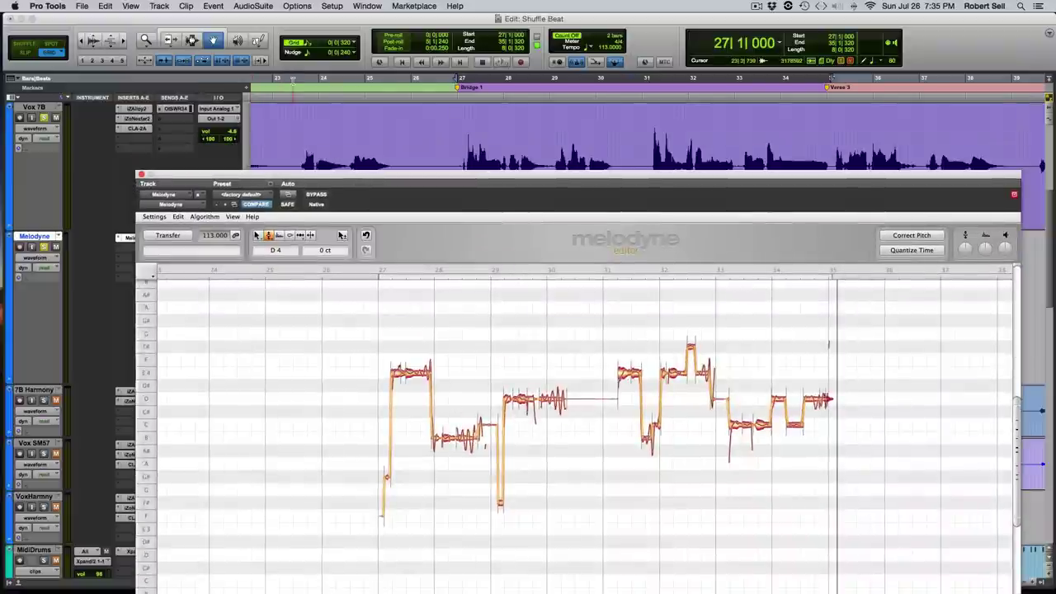
{"action": "key", "text": "space"}
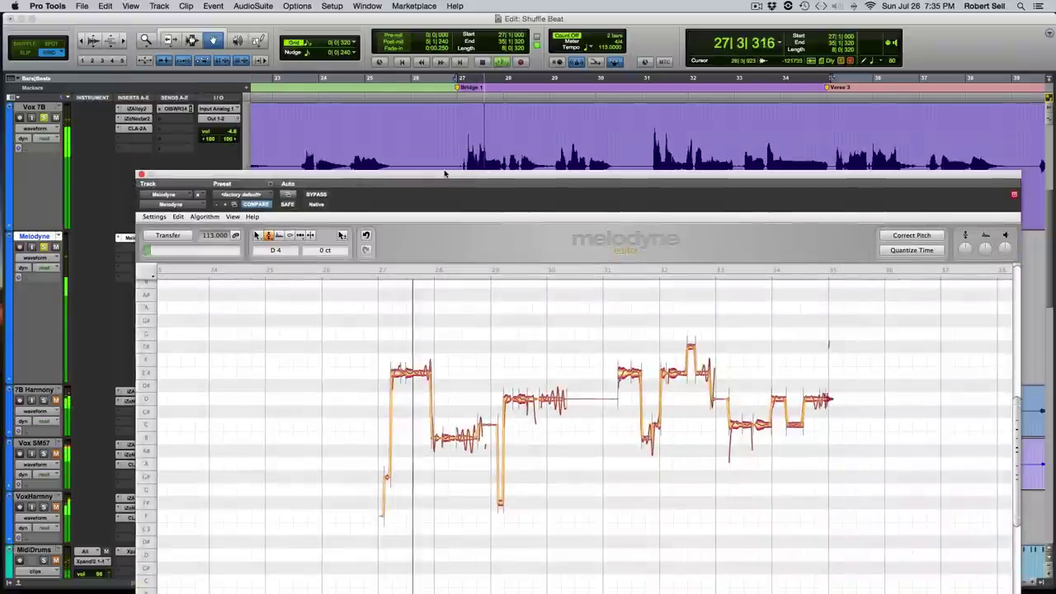
{"action": "left_click_drag", "start_coordinate": [443, 175], "coordinate": [401, 122]}
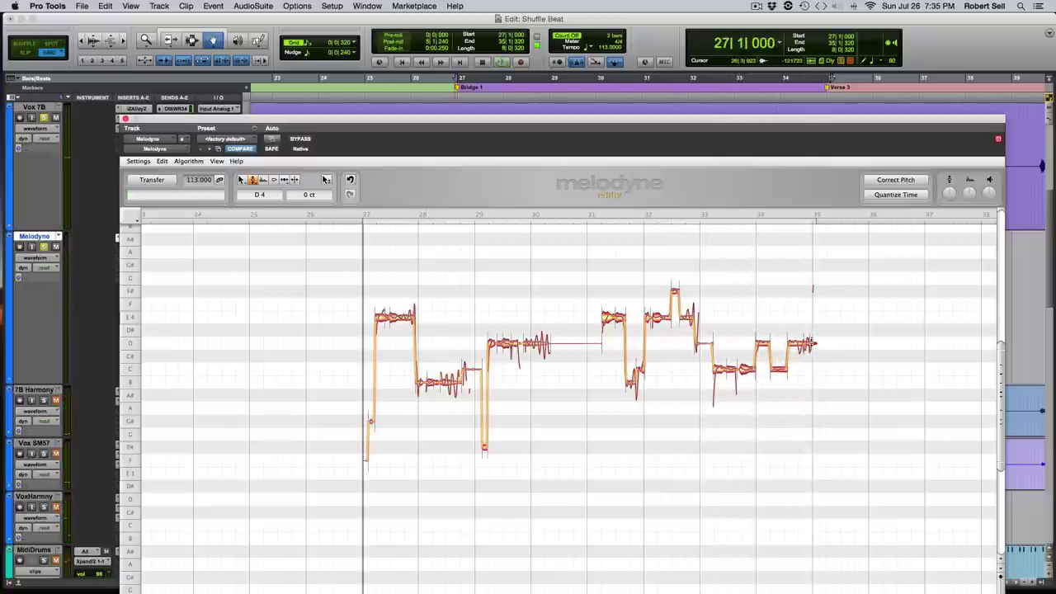
Lower the last harmony note before bar 35 to C4 and audition the ending from bar 33
{"action": "left_click_drag", "start_coordinate": [812, 345], "coordinate": [808, 368]}
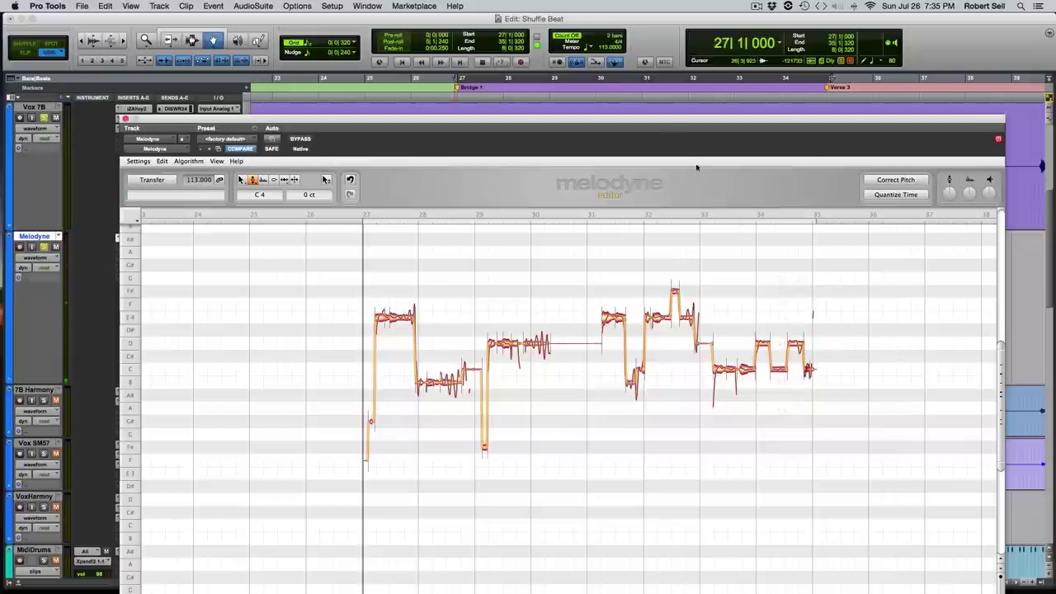
{"action": "left_click", "coordinate": [737, 78]}
{"action": "key", "text": "space"}
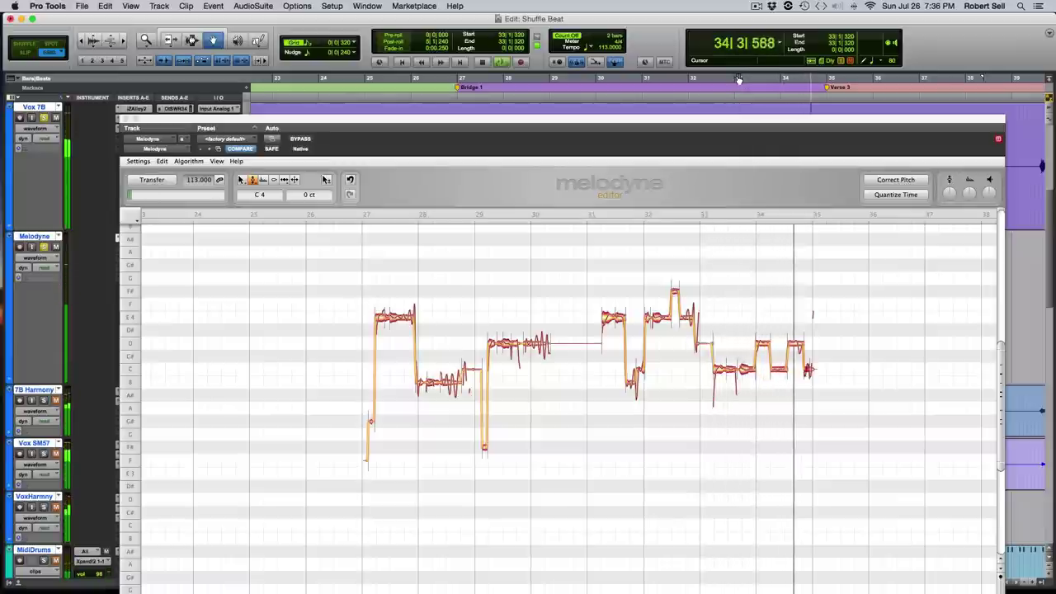
{"action": "key", "text": "space"}
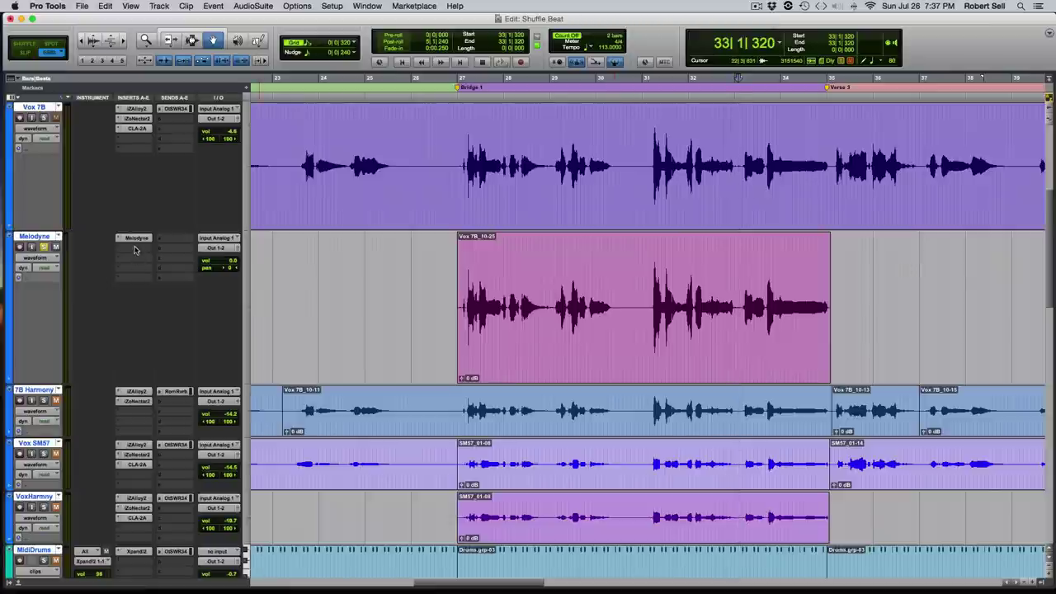
Insert the REQ 4 equalizer on the Melodyne track and make band 1 a high-pass filter at about 168 Hz
{"action": "left_click", "coordinate": [135, 249]}
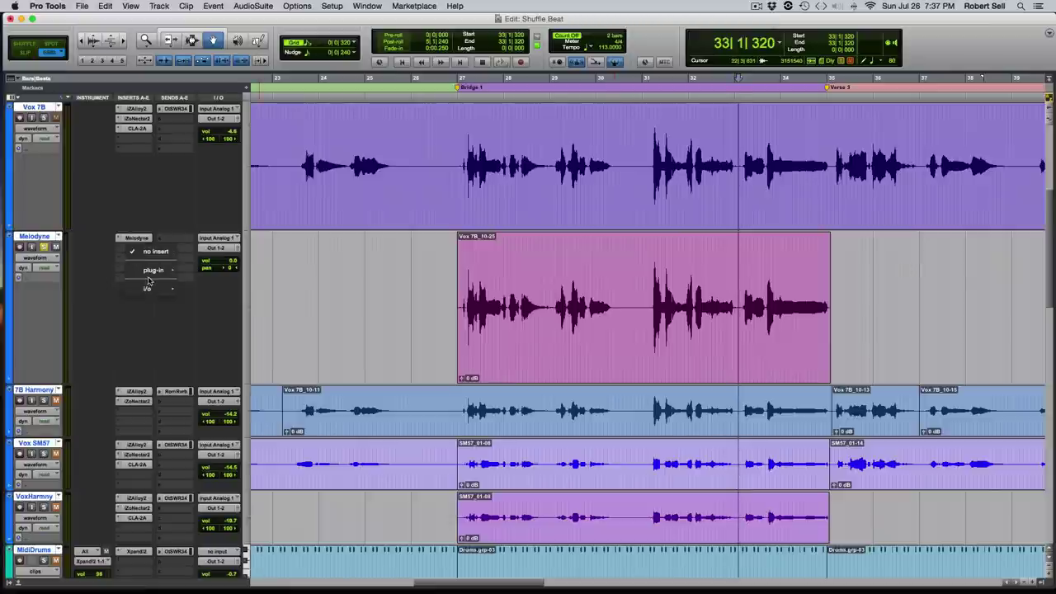
{"action": "mouse_move", "coordinate": [157, 271]}
{"action": "left_click_drag", "start_coordinate": [317, 116], "coordinate": [545, 138]}
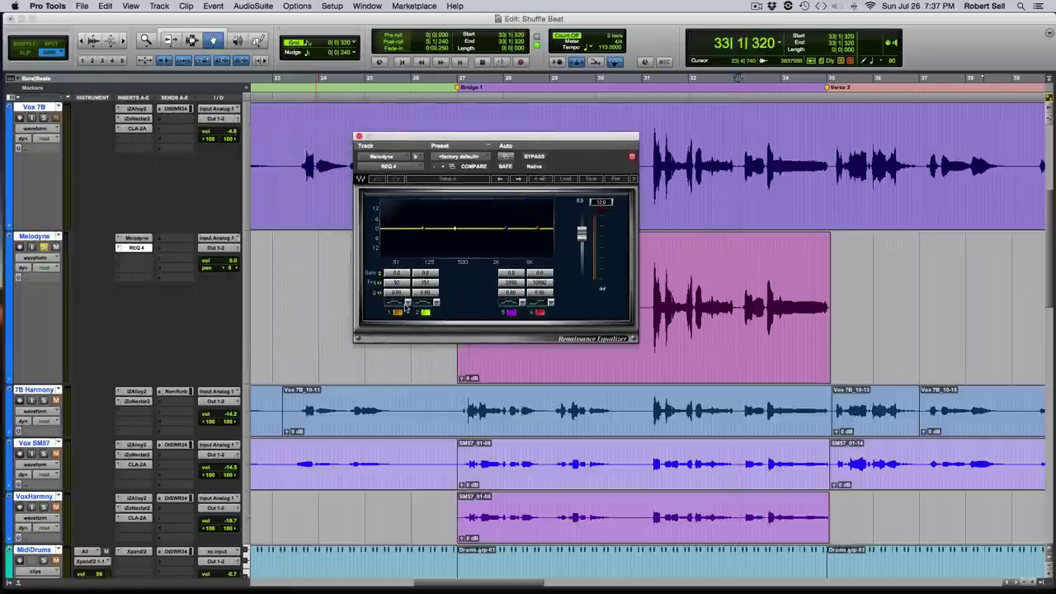
{"action": "left_click", "coordinate": [406, 303]}
{"action": "left_click", "coordinate": [450, 352]}
{"action": "left_click", "coordinate": [458, 88]}
{"action": "key", "text": "space"}
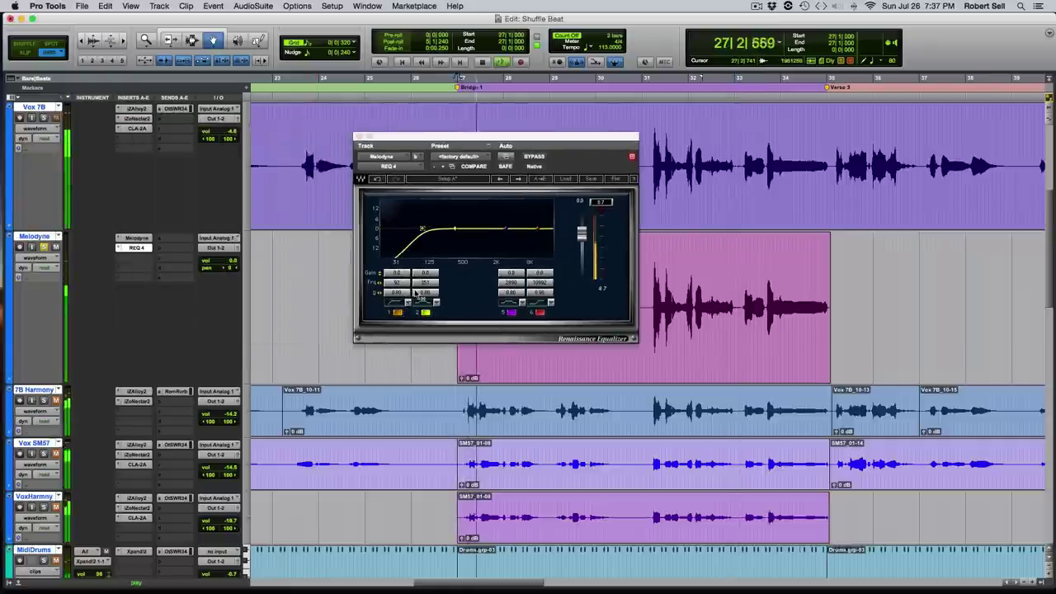
{"action": "mouse_move", "coordinate": [422, 227]}
{"action": "left_mouse_down"}
{"action": "mouse_move", "coordinate": [505, 228]}
{"action": "mouse_move", "coordinate": [424, 229]}
{"action": "mouse_move", "coordinate": [485, 228]}
{"action": "mouse_move", "coordinate": [437, 229]}
{"action": "left_mouse_up"}
{"action": "key", "text": "space"}
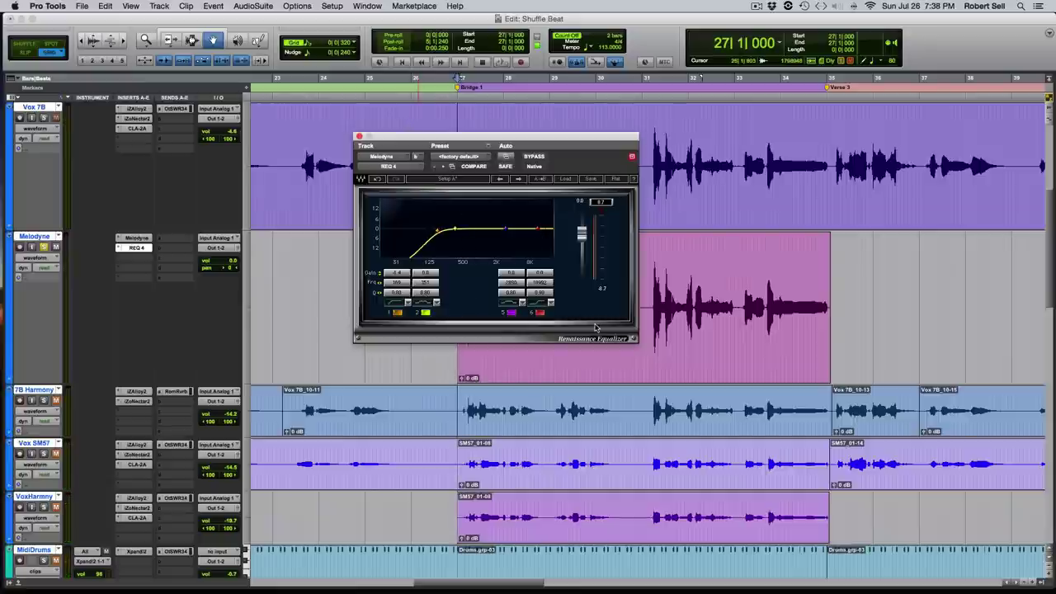
Turn the highest equalizer band into a low-pass filter at about 7.5 kHz while playing the bridge
{"action": "left_click", "coordinate": [551, 306]}
{"action": "left_click", "coordinate": [600, 337]}
{"action": "key", "text": "space"}
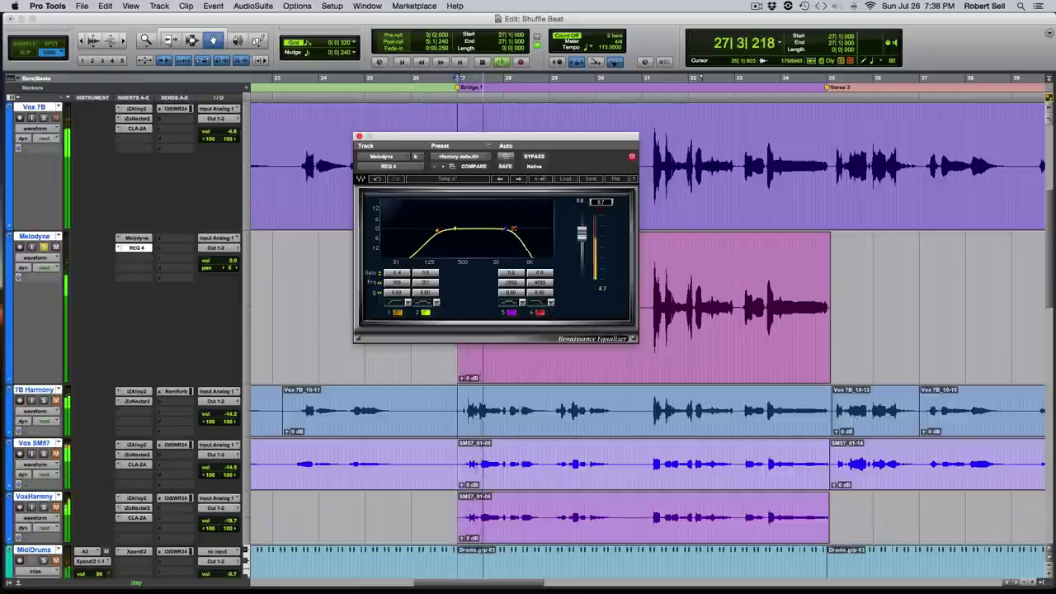
{"action": "left_click_drag", "start_coordinate": [471, 228], "coordinate": [528, 229]}
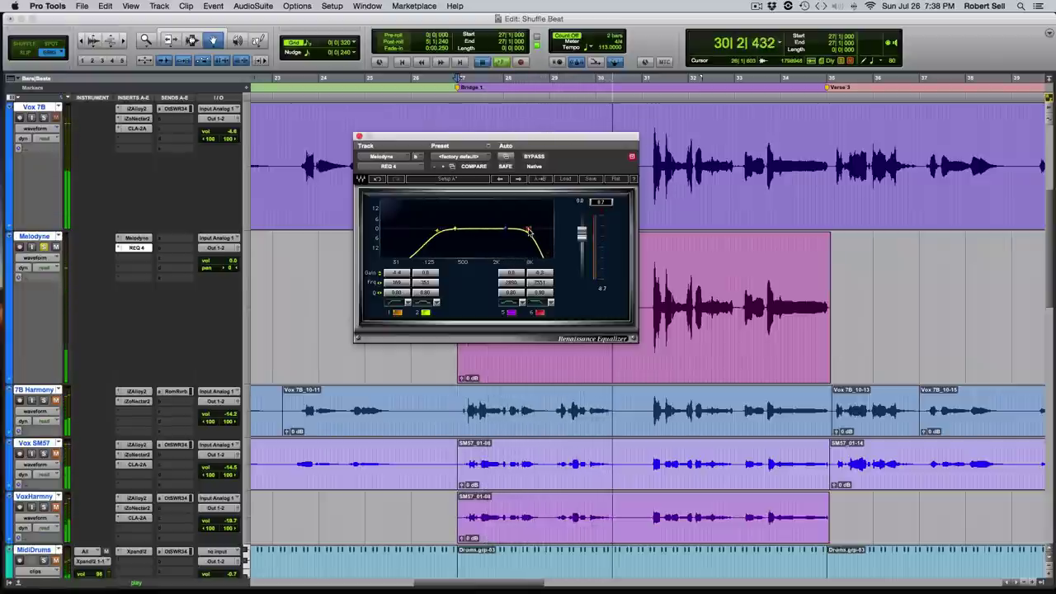
{"action": "key", "text": "space"}
Boost equalizer band 2 sharply near 515 Hz with a narrow Q and audition it to locate the harsh frequency
{"action": "left_click_drag", "start_coordinate": [507, 137], "coordinate": [674, 145]}
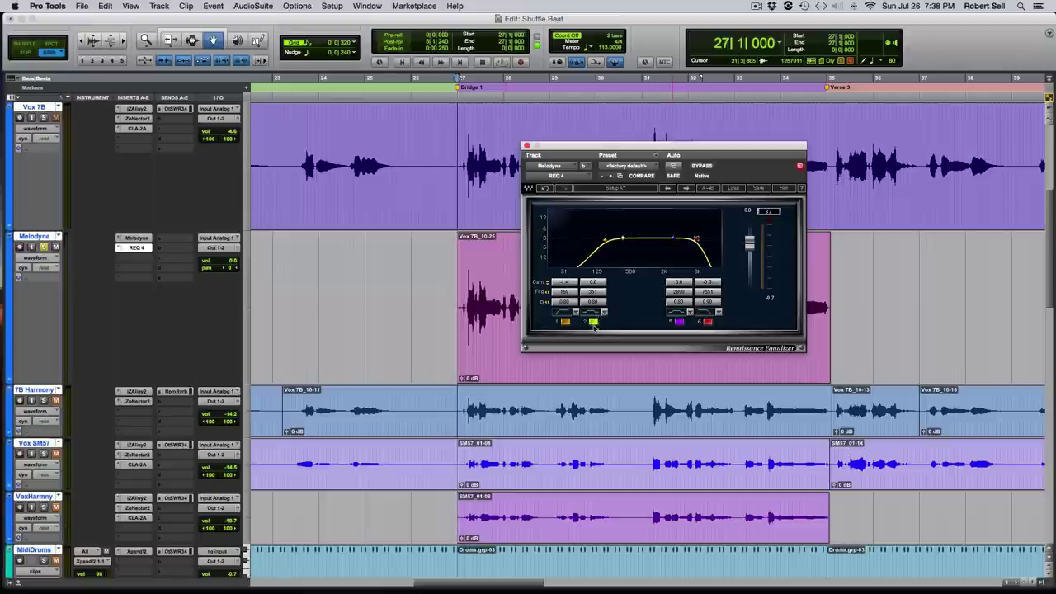
{"action": "left_click_drag", "start_coordinate": [623, 238], "coordinate": [632, 216]}
{"action": "mouse_move", "coordinate": [593, 302]}
{"action": "left_mouse_down"}
{"action": "mouse_move", "coordinate": [593, 330]}
{"action": "mouse_move", "coordinate": [593, 276]}
{"action": "mouse_move", "coordinate": [597, 302]}
{"action": "left_mouse_up"}
{"action": "key", "text": "space"}
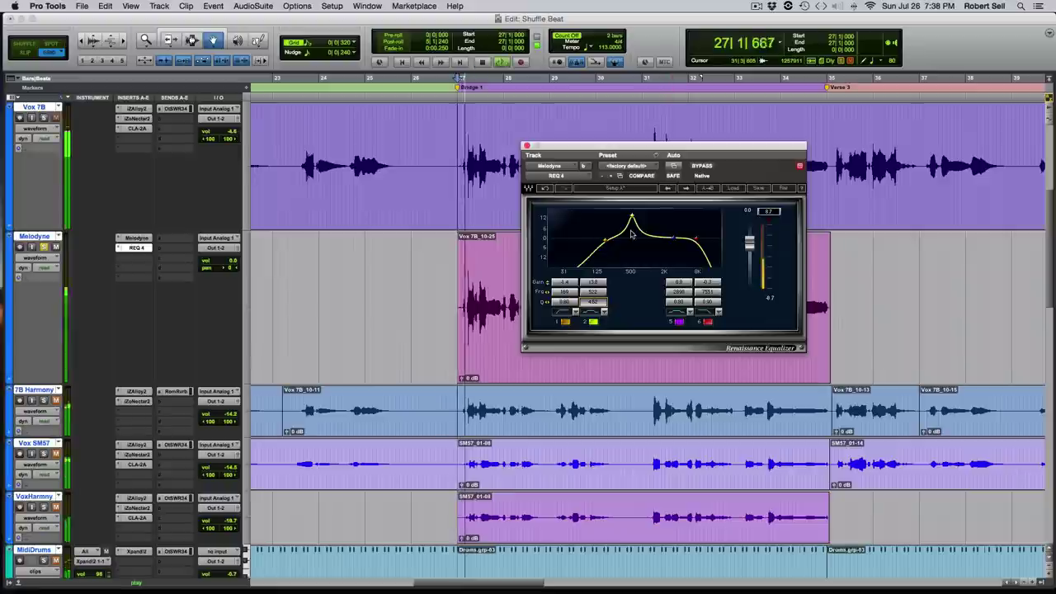
{"action": "left_click_drag", "start_coordinate": [631, 216], "coordinate": [632, 212]}
{"action": "key", "text": "space"}
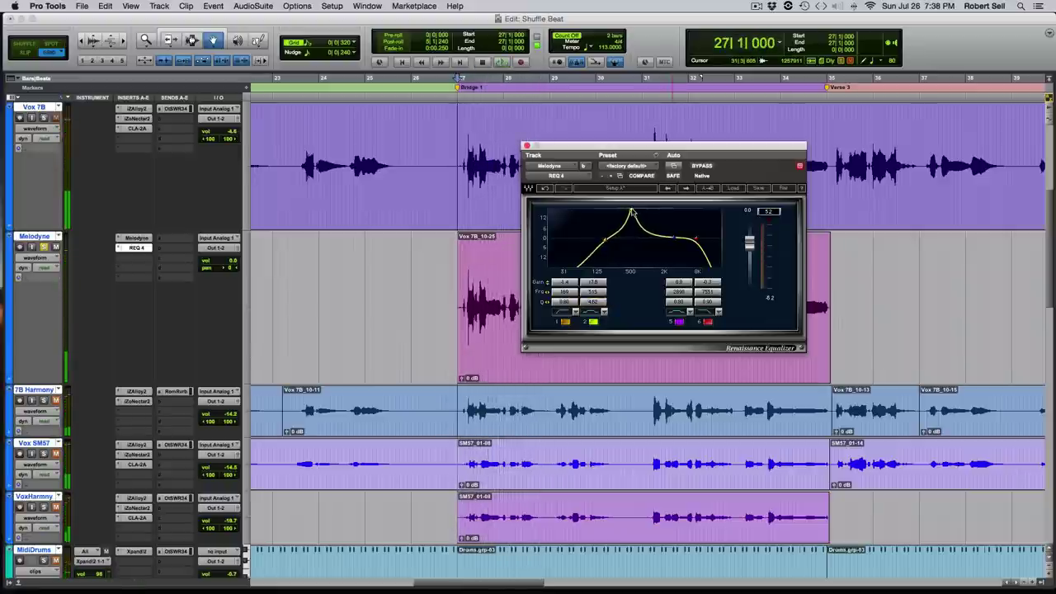
{"action": "key", "text": "space"}
{"action": "key", "text": "space"}
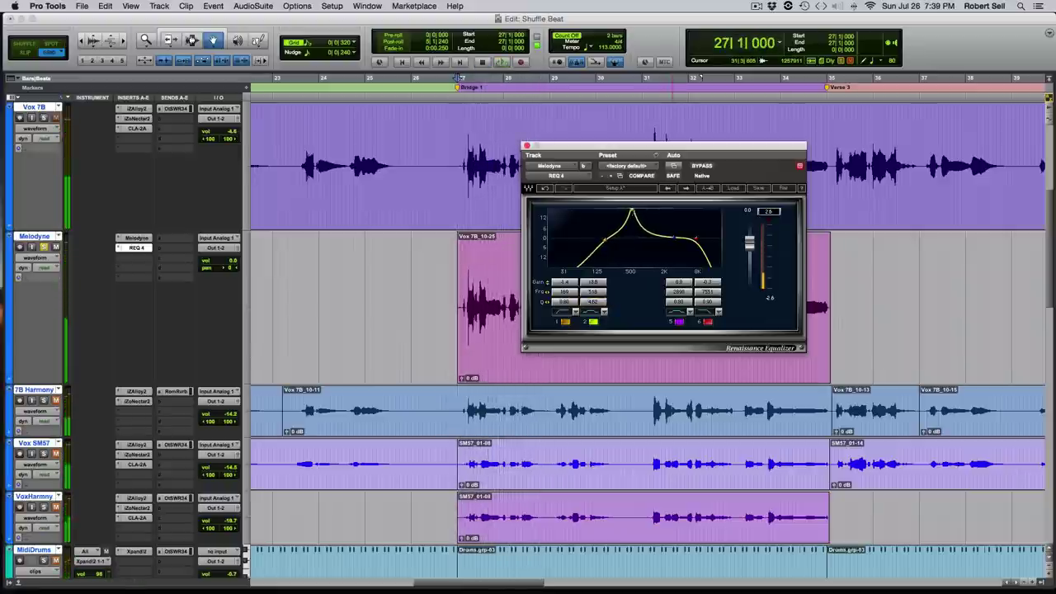
Turn the band 2 boost into a narrow cut of about 9 dB near 518 Hz and audition it
{"action": "left_click_drag", "start_coordinate": [631, 212], "coordinate": [631, 241]}
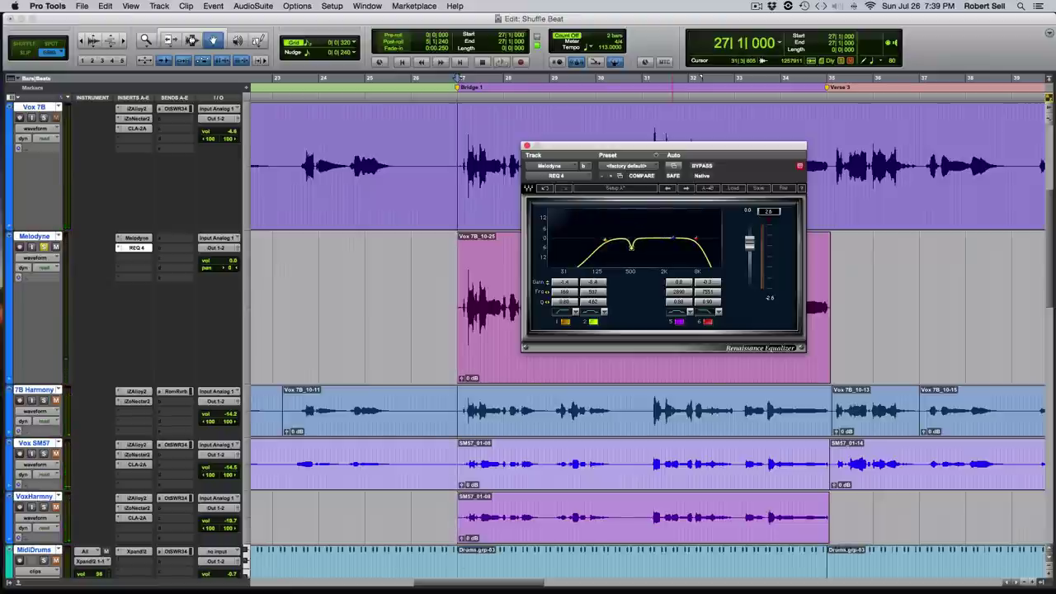
{"action": "key", "text": "space"}
{"action": "left_click_drag", "start_coordinate": [632, 252], "coordinate": [631, 254]}
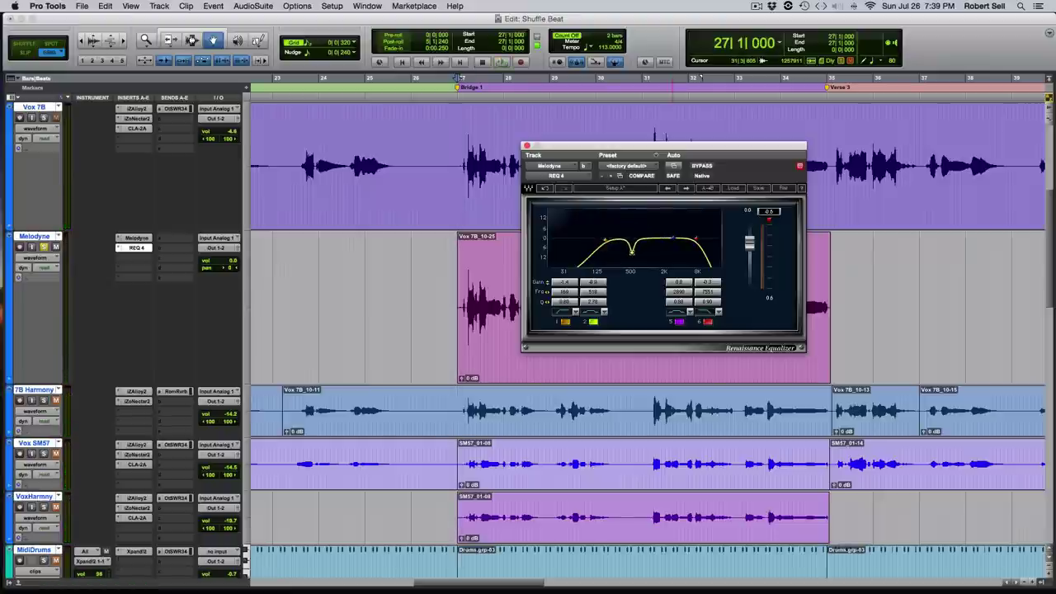
{"action": "key", "text": "space"}
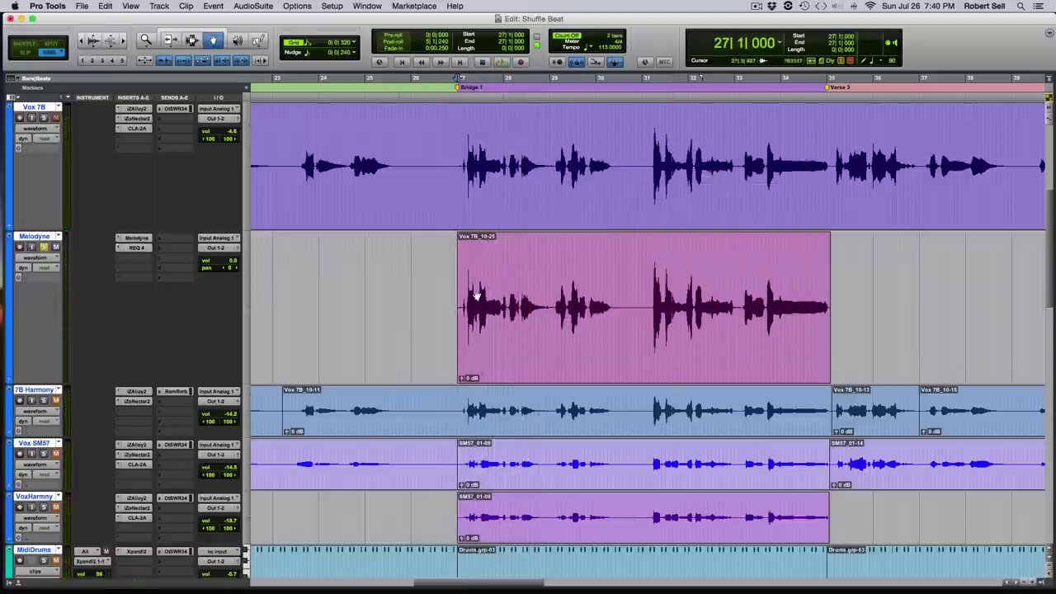
Insert the RCompressor on the Melodyne track with ratio 3.07, attack 3.97 and threshold about -14 dB
{"action": "left_click", "coordinate": [144, 258]}
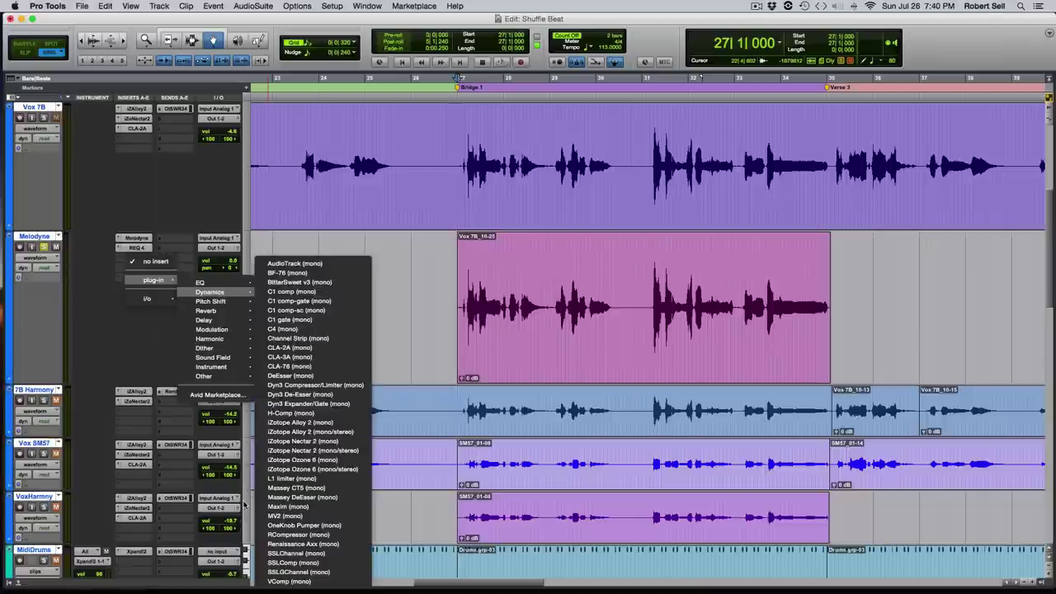
{"action": "left_click", "coordinate": [298, 535]}
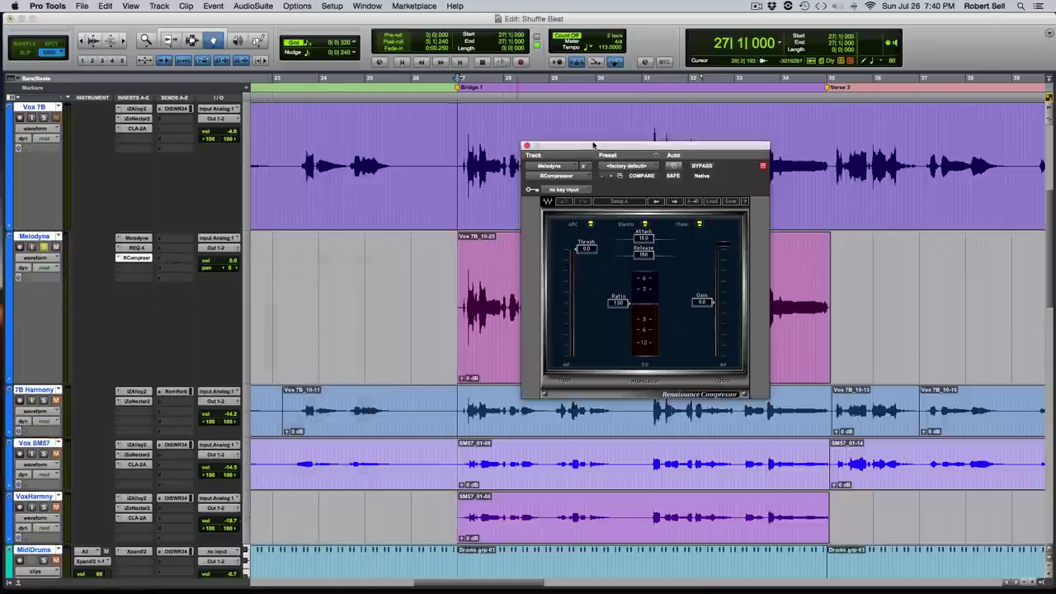
{"action": "left_click_drag", "start_coordinate": [592, 146], "coordinate": [463, 85]}
{"action": "key", "text": "space"}
{"action": "left_click_drag", "start_coordinate": [457, 188], "coordinate": [460, 221]}
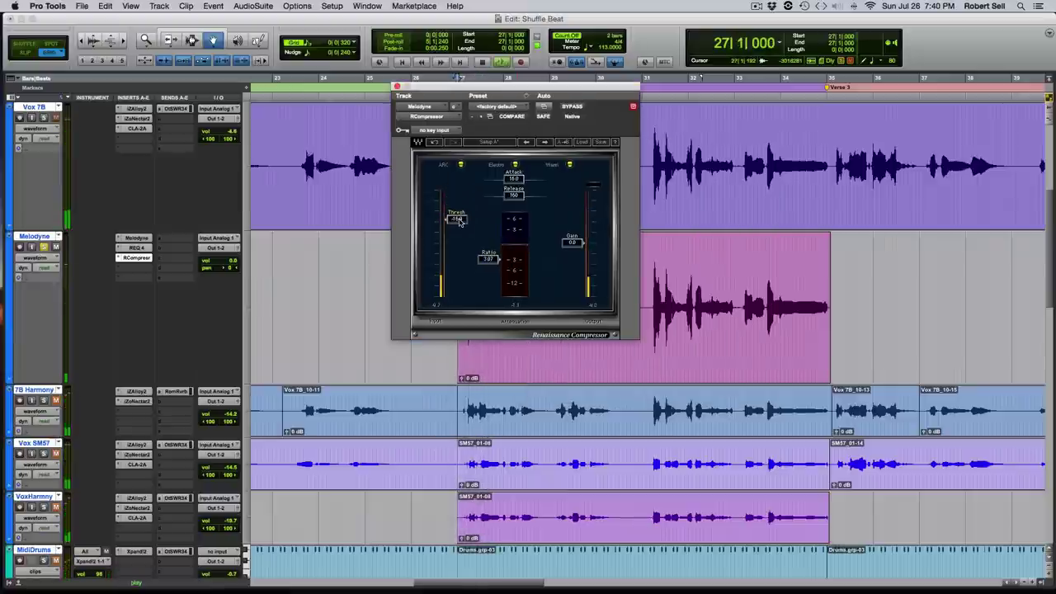
{"action": "left_click_drag", "start_coordinate": [514, 179], "coordinate": [503, 178]}
{"action": "left_click_drag", "start_coordinate": [461, 221], "coordinate": [461, 215]}
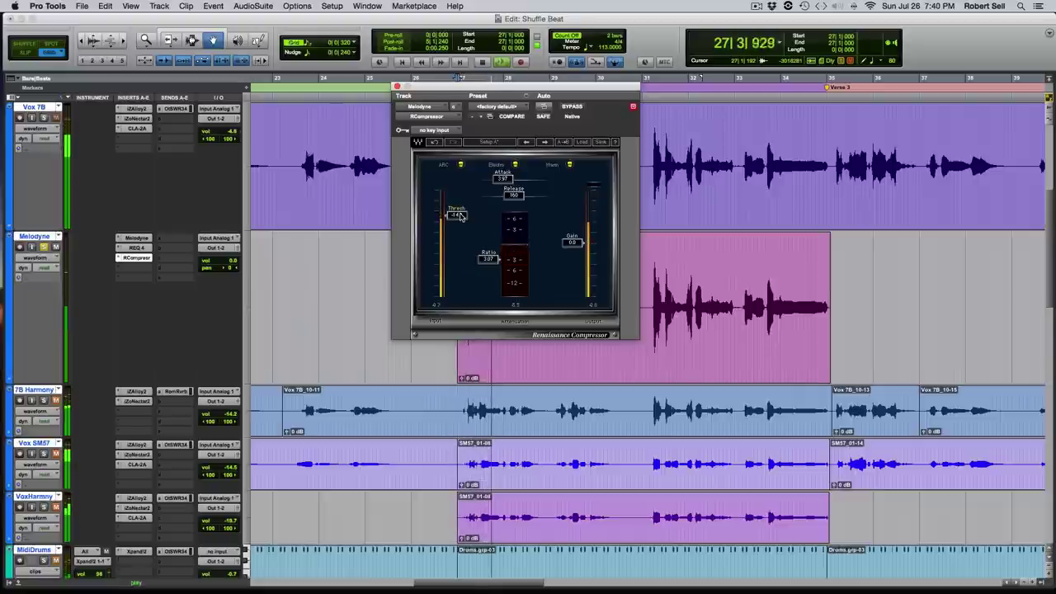
Audition the bridge with the compressor bypassed and again with it active
{"action": "left_click", "coordinate": [572, 107]}
{"action": "key", "text": "space"}
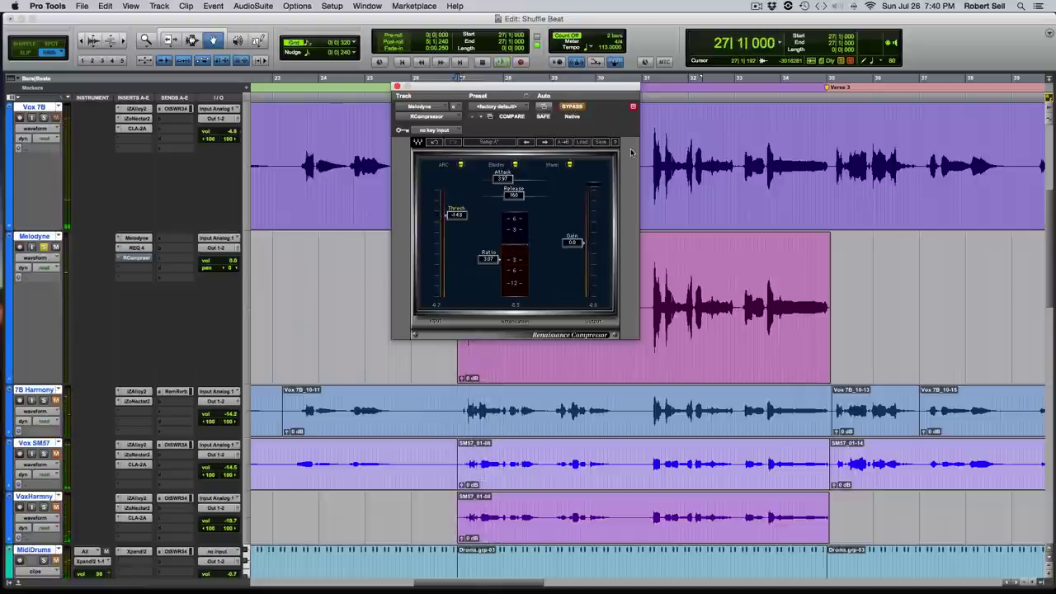
{"action": "key", "text": "space"}
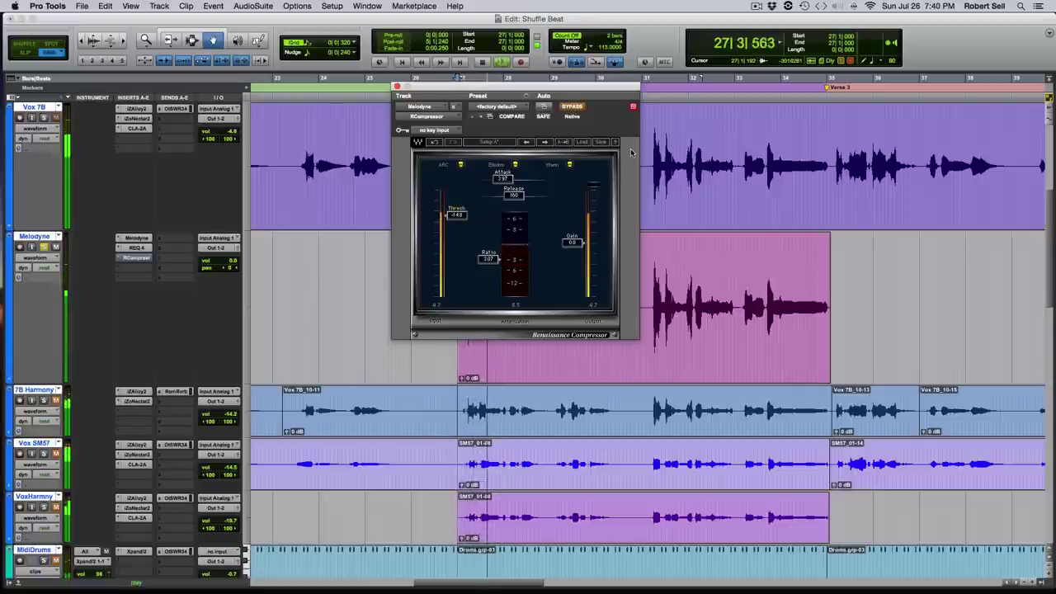
{"action": "key", "text": "space"}
{"action": "left_click", "coordinate": [573, 107]}
{"action": "key", "text": "space"}
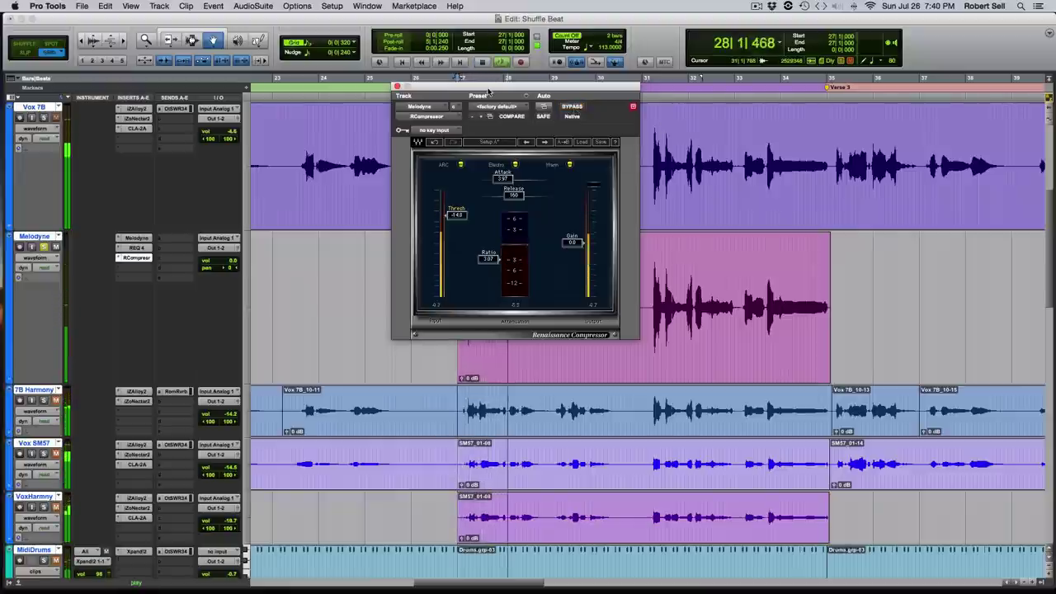
{"action": "left_click_drag", "start_coordinate": [460, 86], "coordinate": [426, 86]}
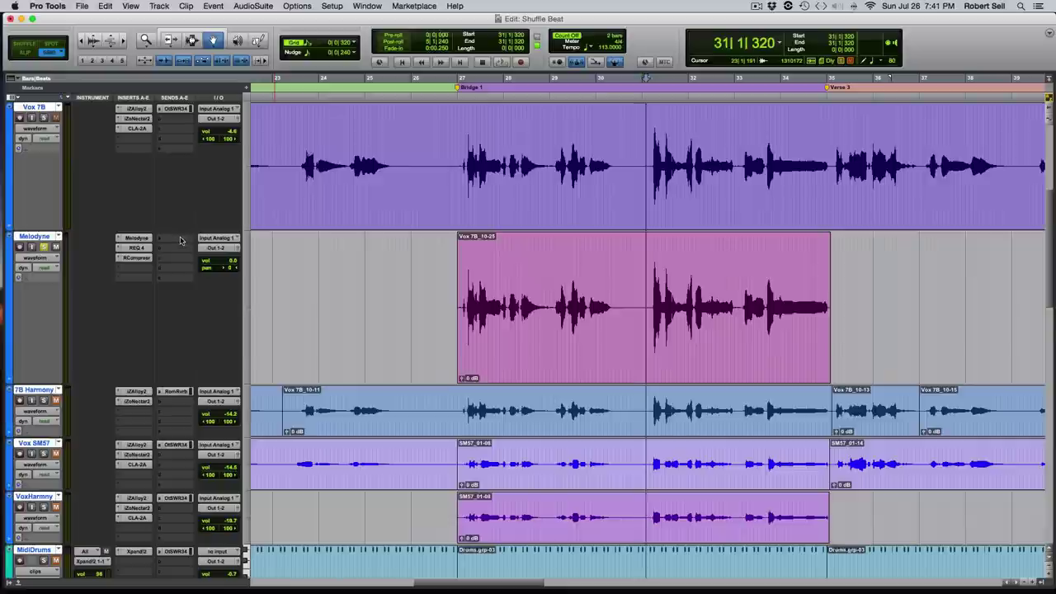
Add a send from the Melodyne track to the stereo Hall Reverb bus
{"action": "left_click", "coordinate": [181, 240]}
{"action": "mouse_move", "coordinate": [201, 295]}
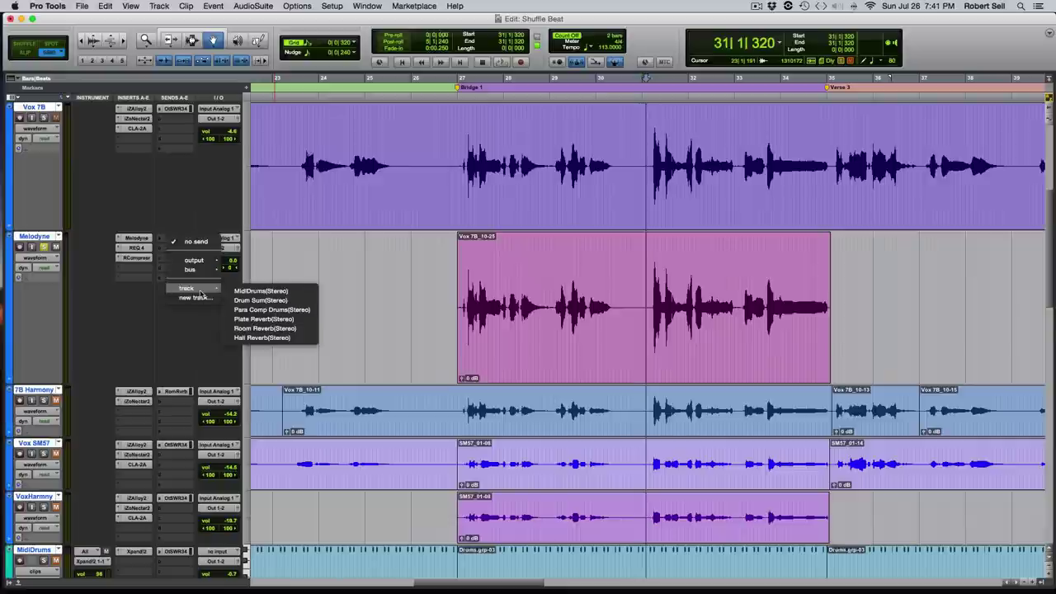
{"action": "mouse_move", "coordinate": [208, 274]}
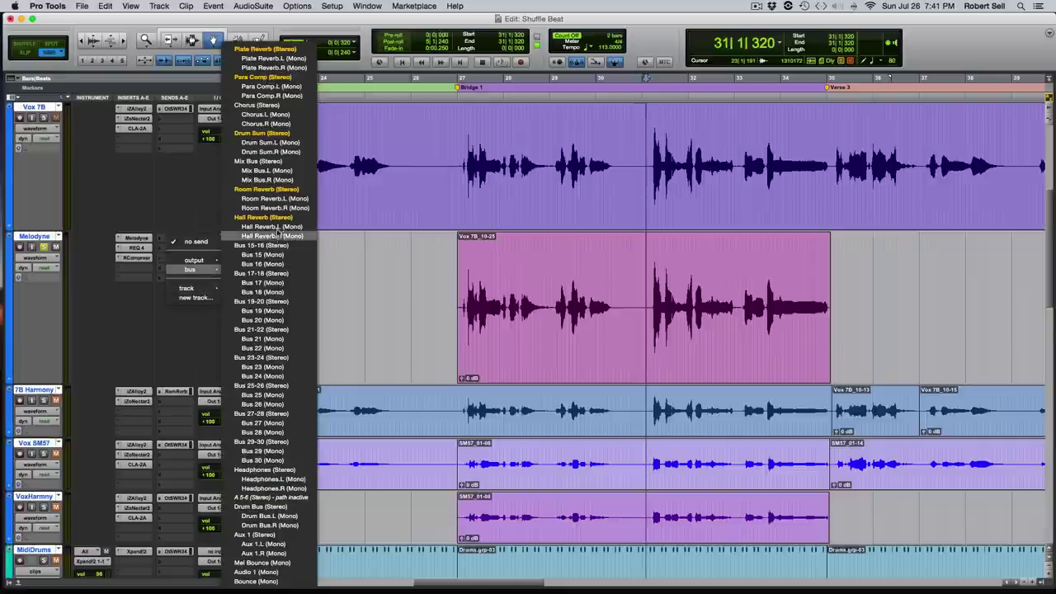
{"action": "left_click", "coordinate": [281, 219]}
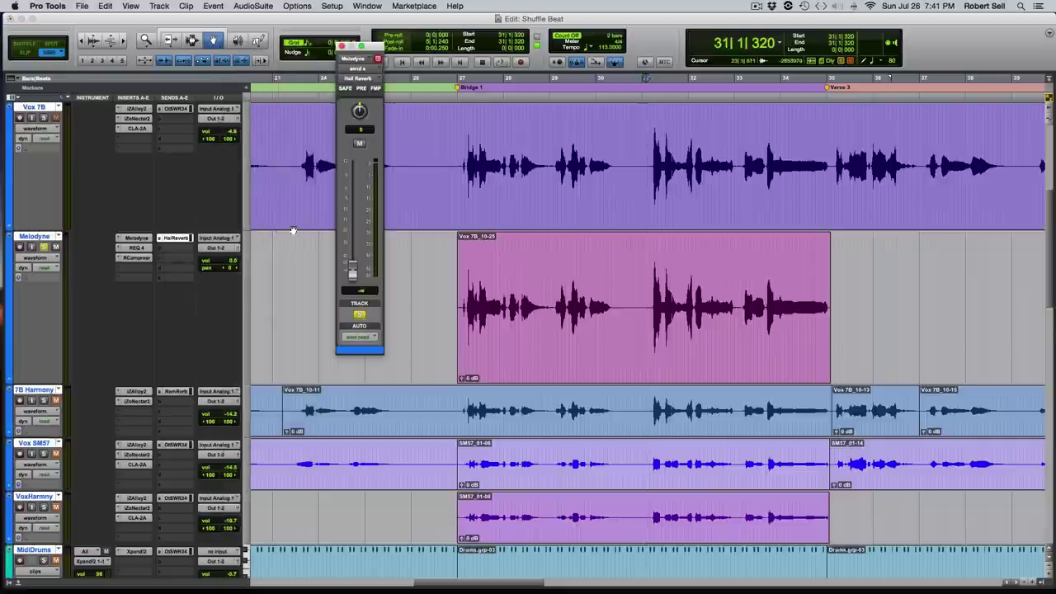
Set the Hall Reverb send level to about -8.1 dB while auditioning from bar 27, and close the send window
{"action": "left_click", "coordinate": [454, 314]}
{"action": "key", "text": "space"}
{"action": "left_click_drag", "start_coordinate": [353, 275], "coordinate": [352, 208]}
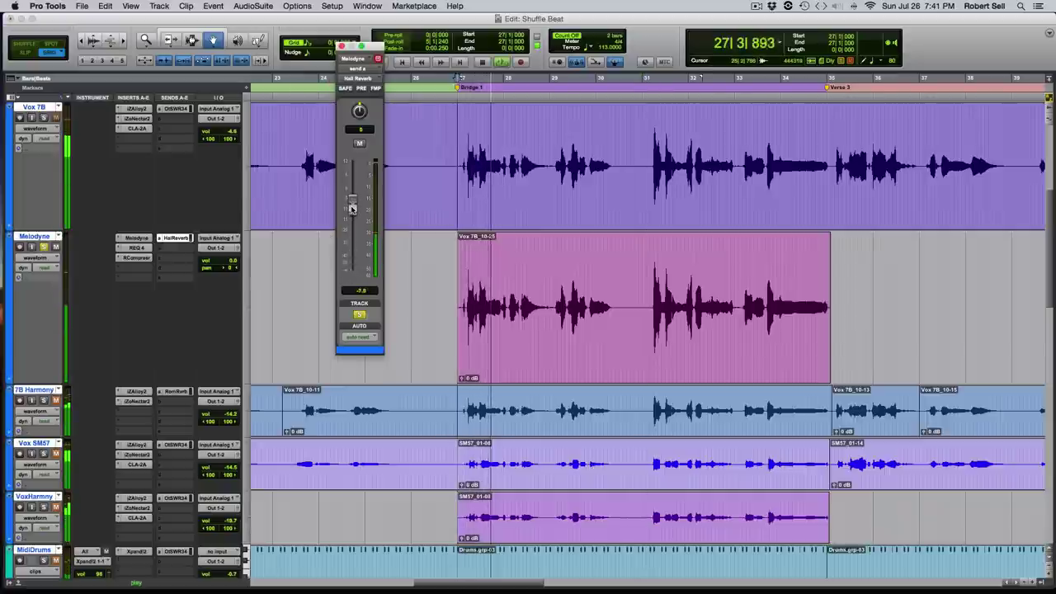
{"action": "key", "text": "space"}
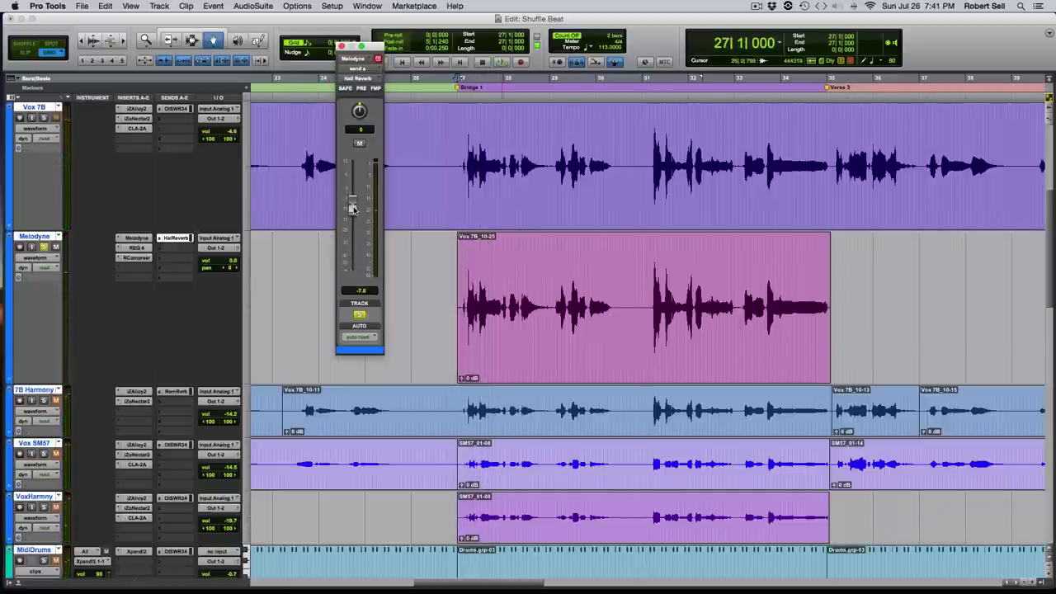
{"action": "left_click_drag", "start_coordinate": [352, 208], "coordinate": [352, 210]}
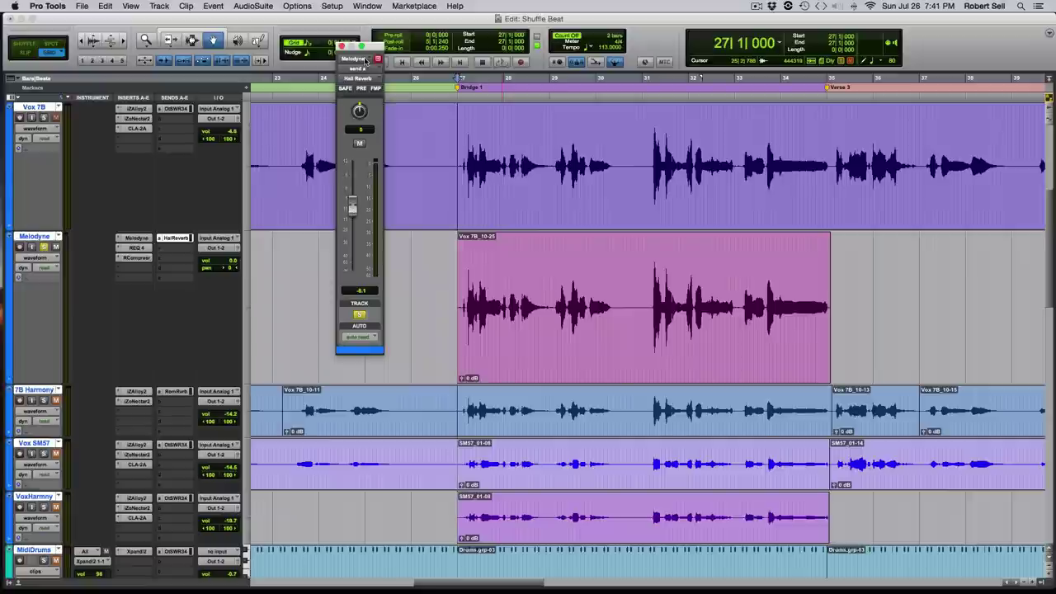
{"action": "key", "text": "space"}
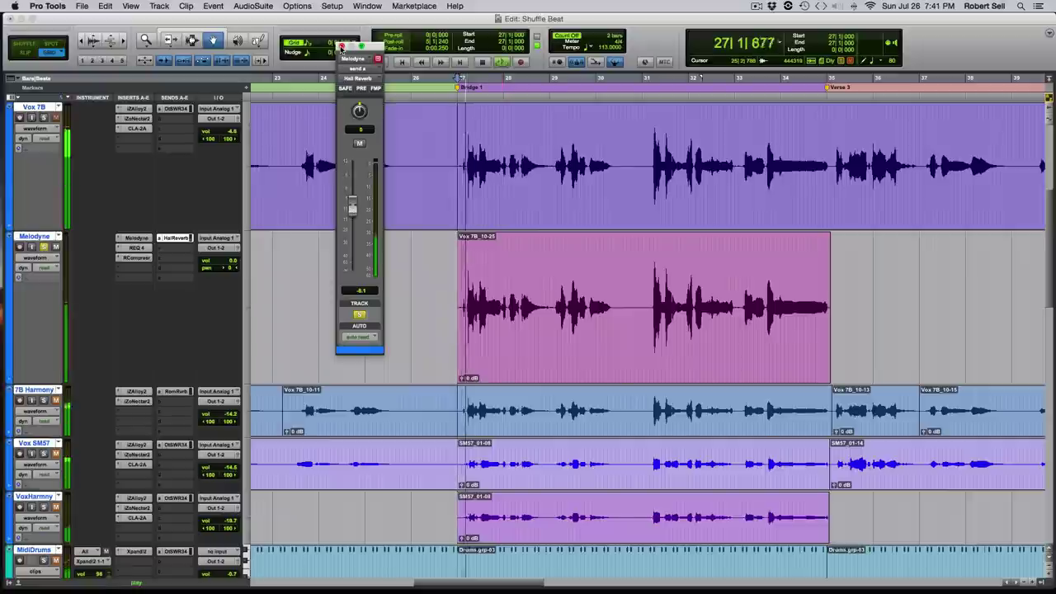
{"action": "left_click", "coordinate": [341, 47]}
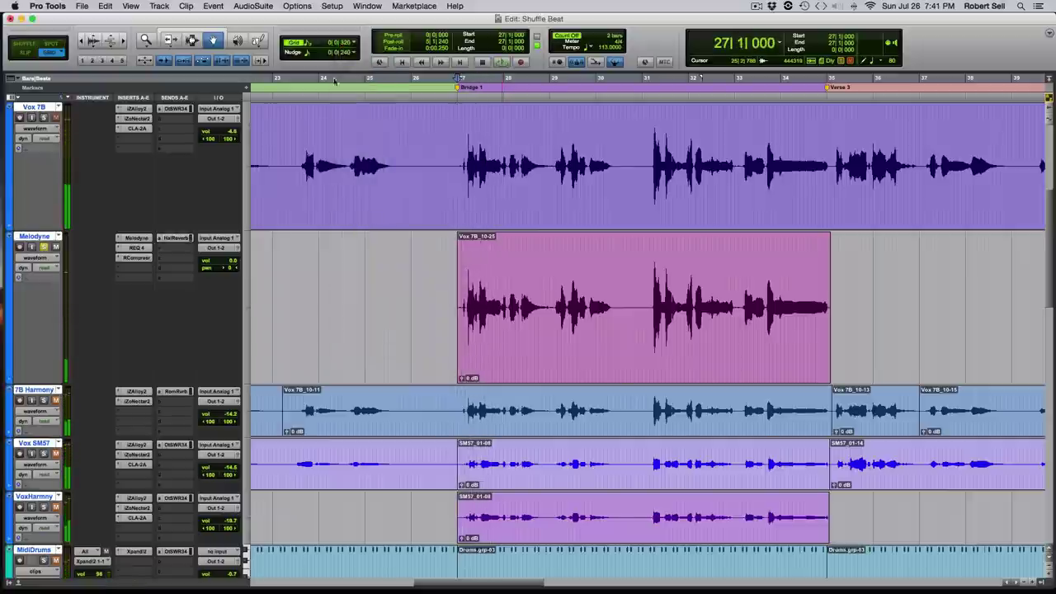
Stop playback, insert Mod Delay III (mono) after the compressor on the Melodyne track, and set its delay time to 0 ms
{"action": "key", "text": "space"}
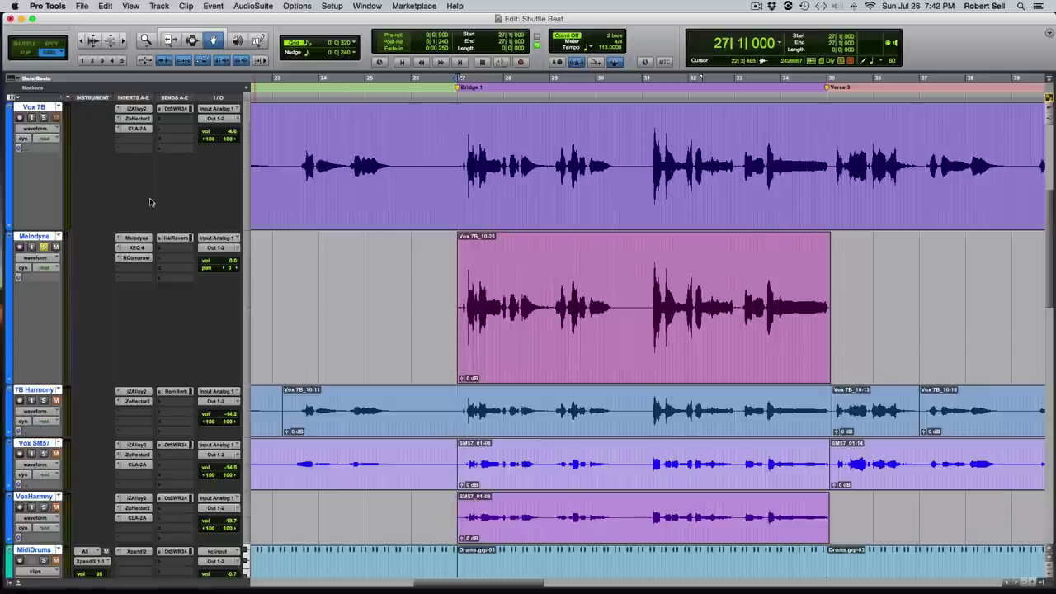
{"action": "left_click", "coordinate": [139, 269]}
{"action": "mouse_move", "coordinate": [153, 290]}
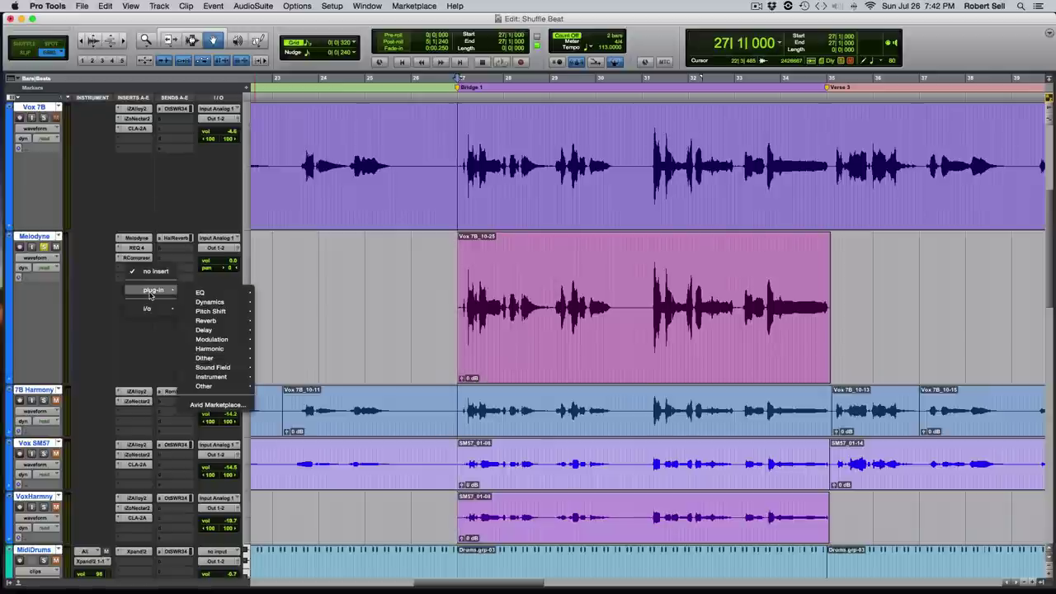
{"action": "mouse_move", "coordinate": [213, 302]}
{"action": "mouse_move", "coordinate": [206, 329]}
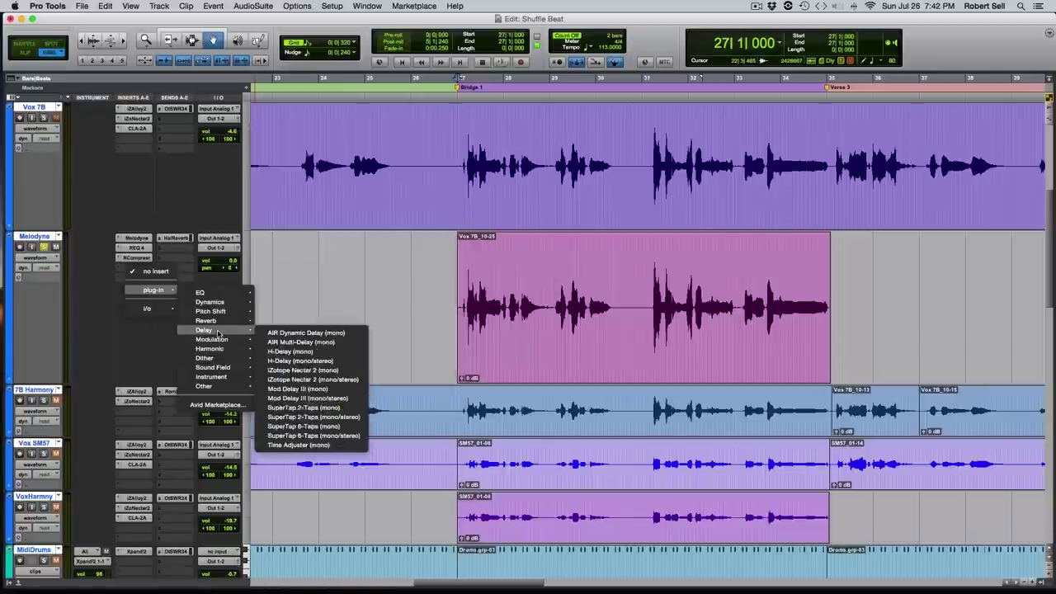
{"action": "left_click", "coordinate": [330, 389]}
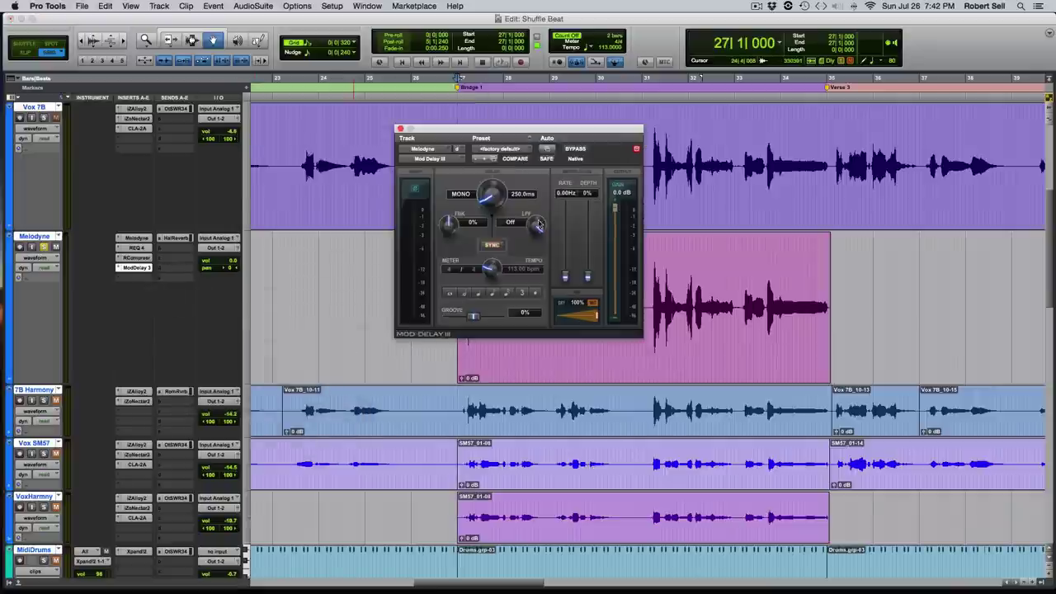
{"action": "left_click_drag", "start_coordinate": [524, 196], "coordinate": [525, 330]}
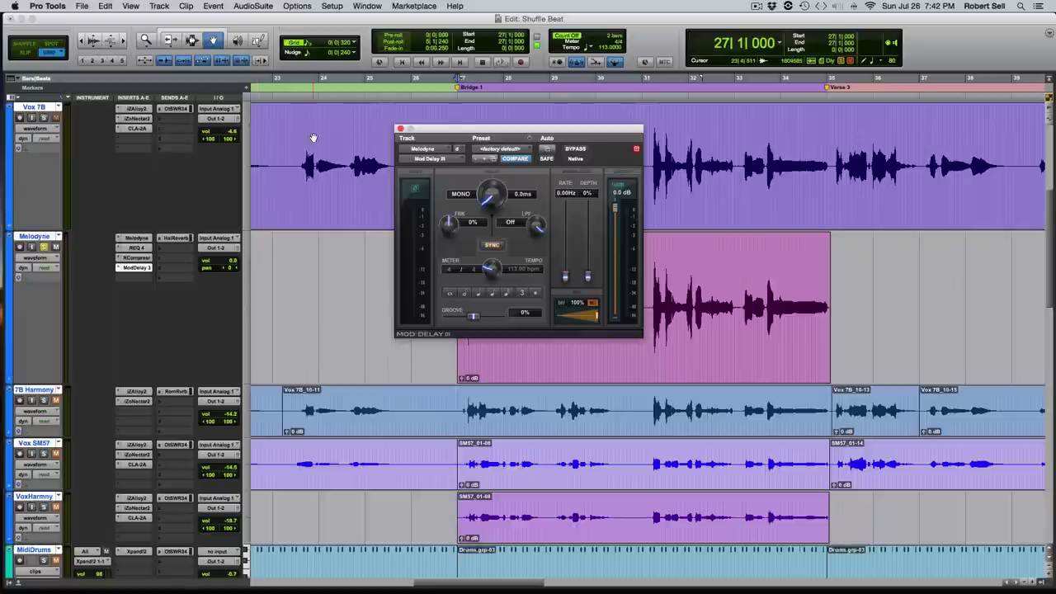
Solo the Vox 7B track, set the Melodyne track's delay to 100 ms, and audition the bridge
{"action": "left_click", "coordinate": [44, 118]}
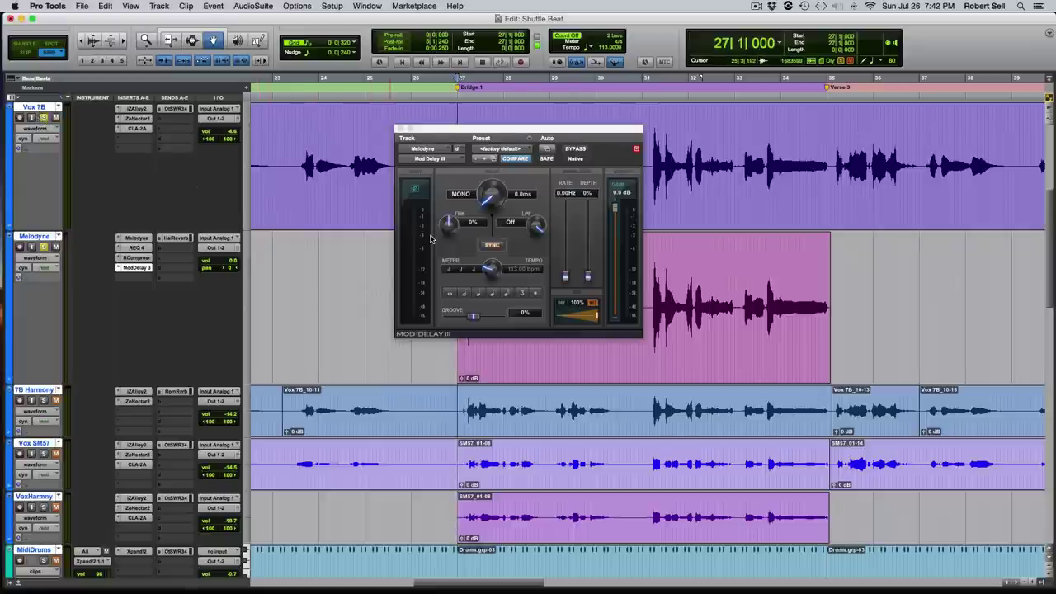
{"action": "left_click", "coordinate": [516, 194]}
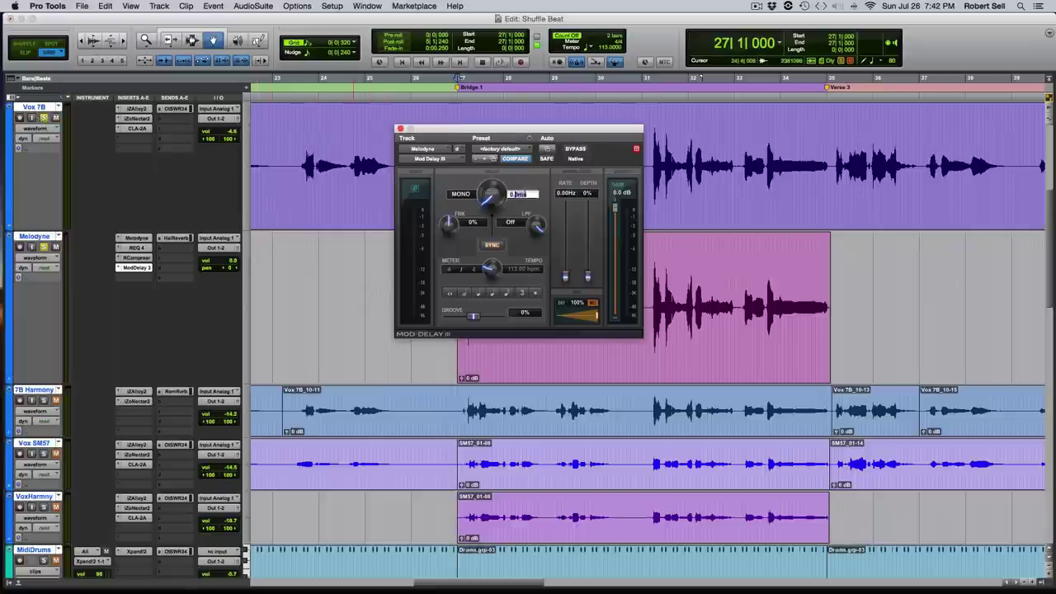
{"action": "left_click_drag", "start_coordinate": [516, 194], "coordinate": [525, 194]}
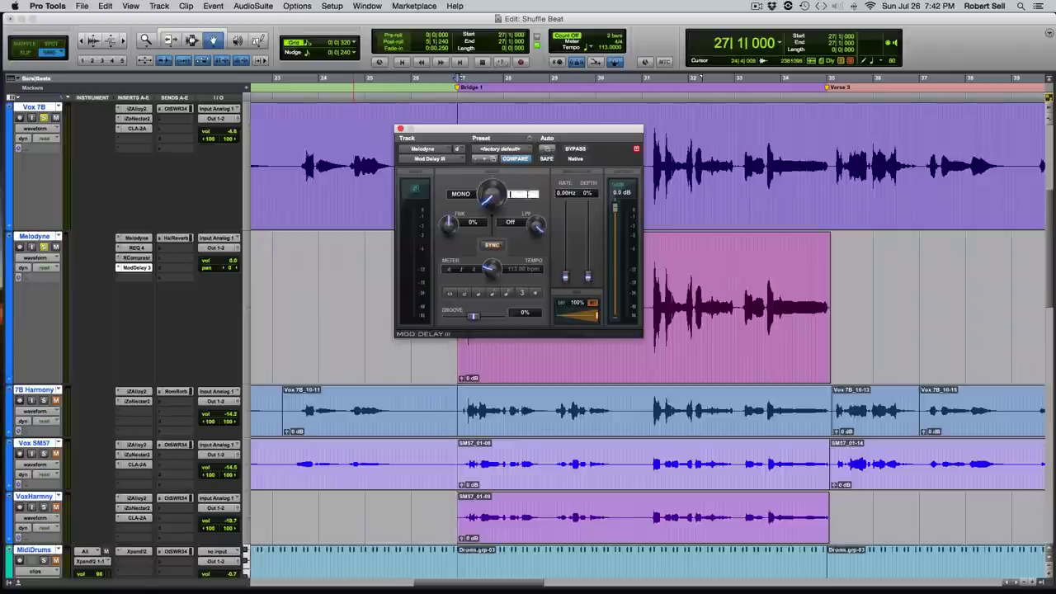
{"action": "type", "text": "100"}
{"action": "key", "text": "Return"}
{"action": "key", "text": "space"}
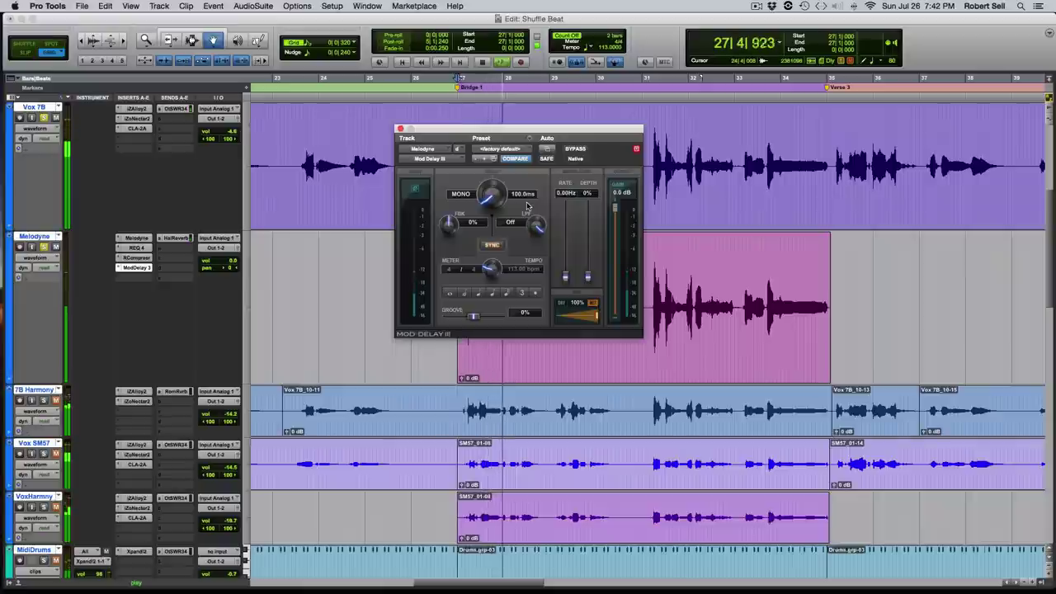
{"action": "key", "text": "space"}
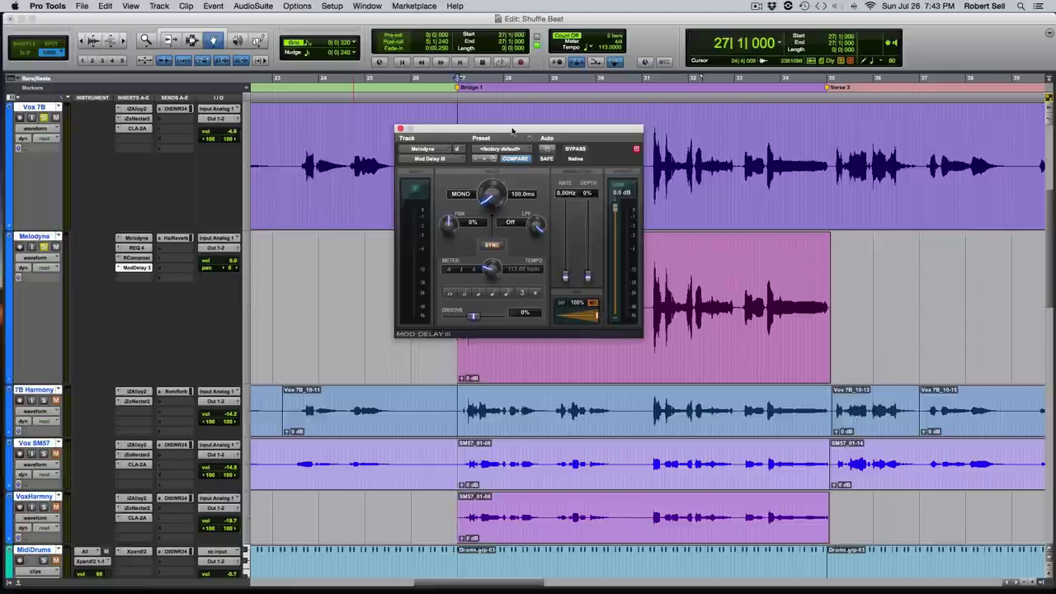
Move the delay window aside, set the delay time to 30 ms, and audition the bridge from bar 27
{"action": "left_click_drag", "start_coordinate": [511, 130], "coordinate": [482, 116]}
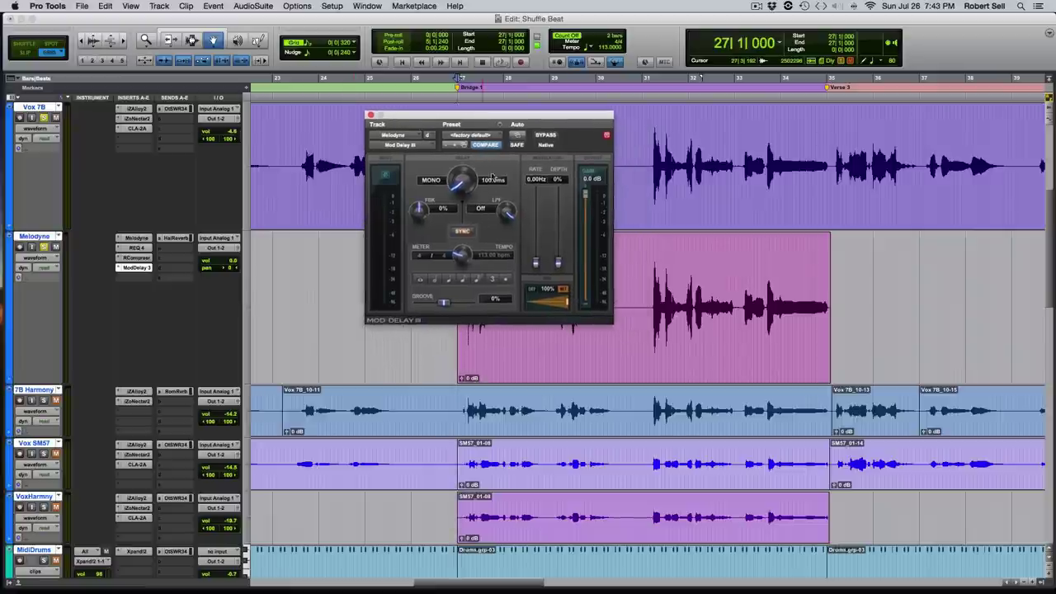
{"action": "left_click", "coordinate": [492, 179]}
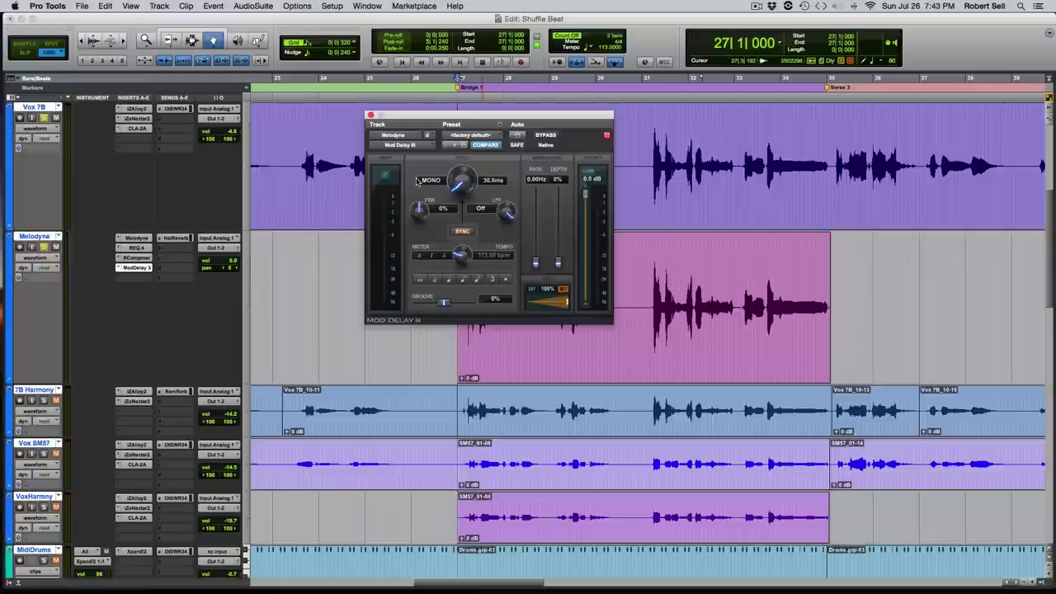
{"action": "key", "text": "space"}
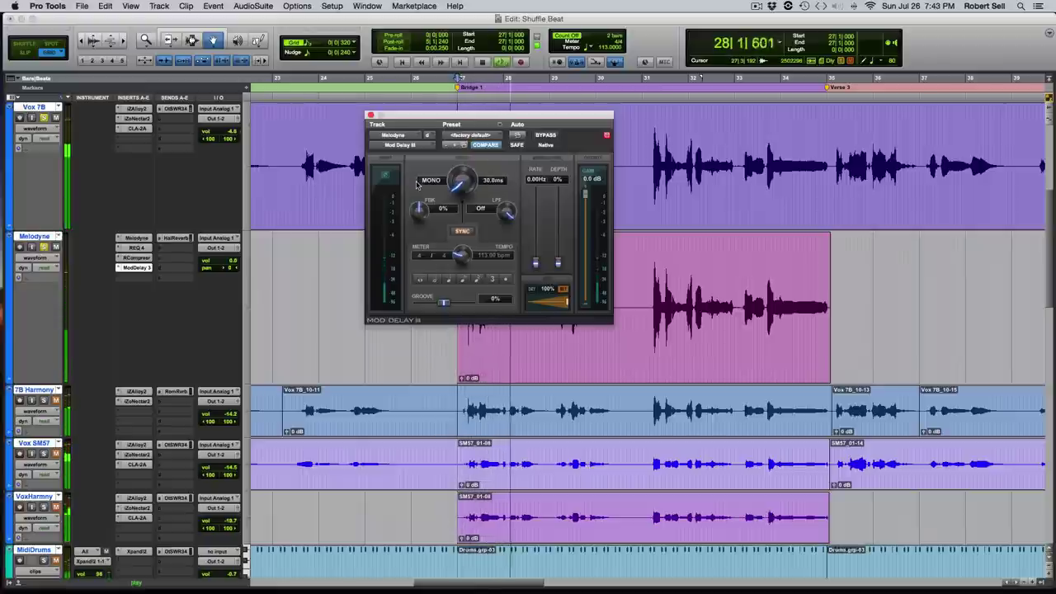
{"action": "key", "text": "space"}
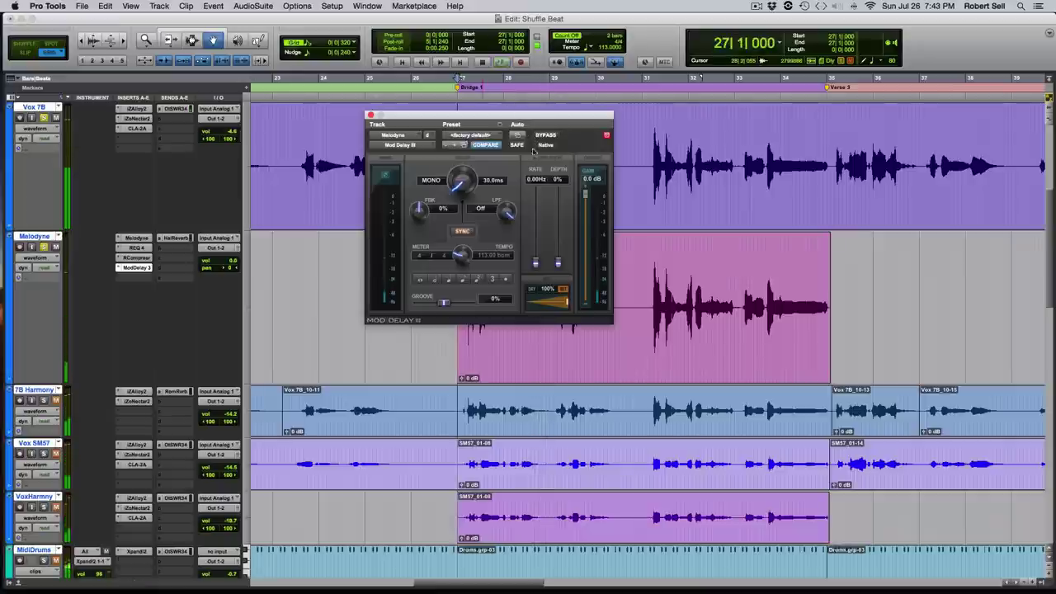
Audition the bridge with a 60 ms delay, and again with the delay time set to 50 ms
{"action": "left_click", "coordinate": [503, 180]}
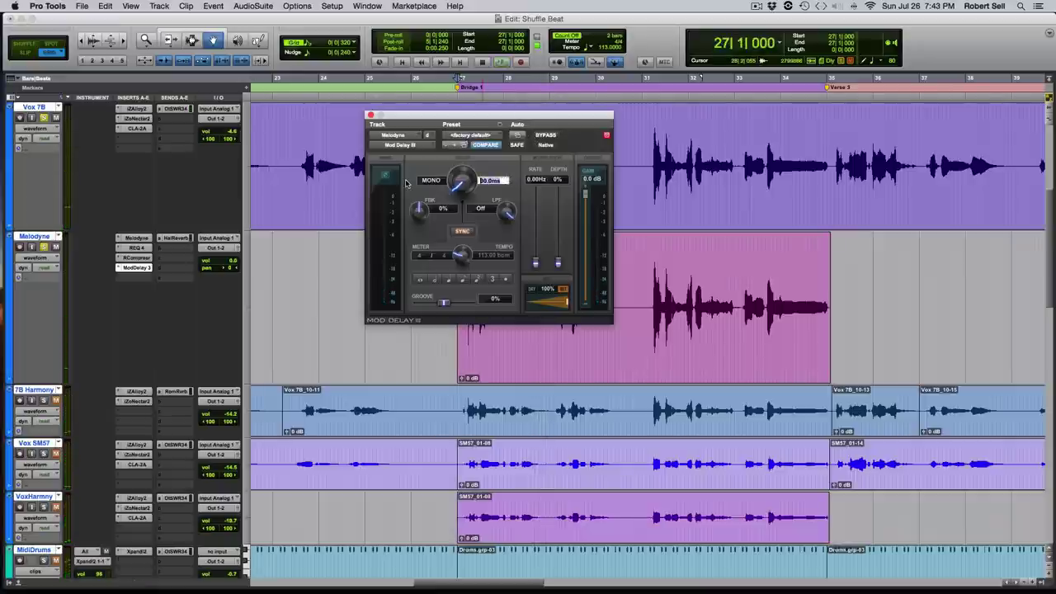
{"action": "type", "text": "60"}
{"action": "key", "text": "Return"}
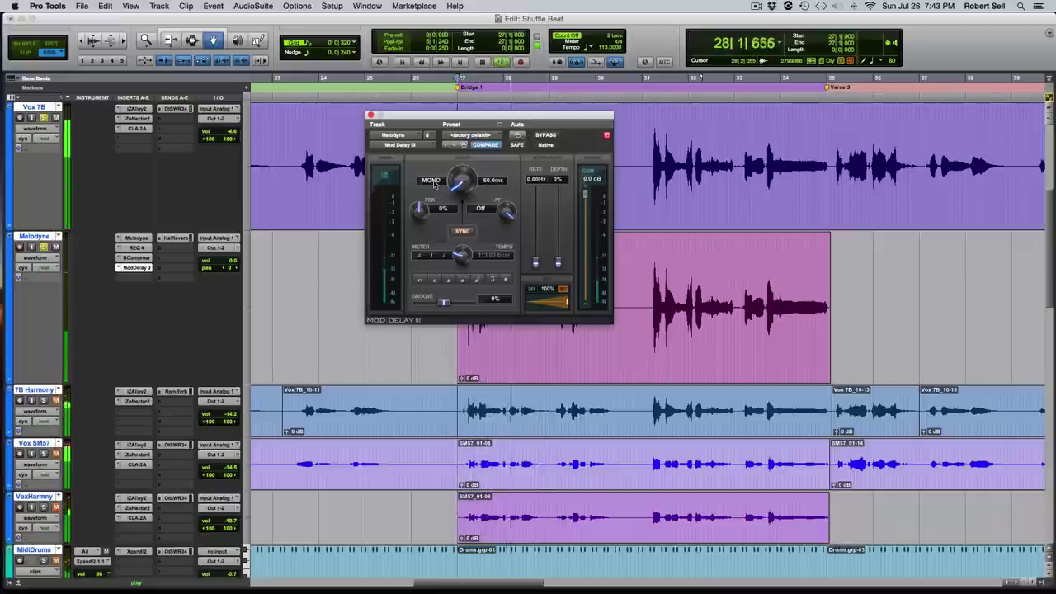
{"action": "key", "text": "space"}
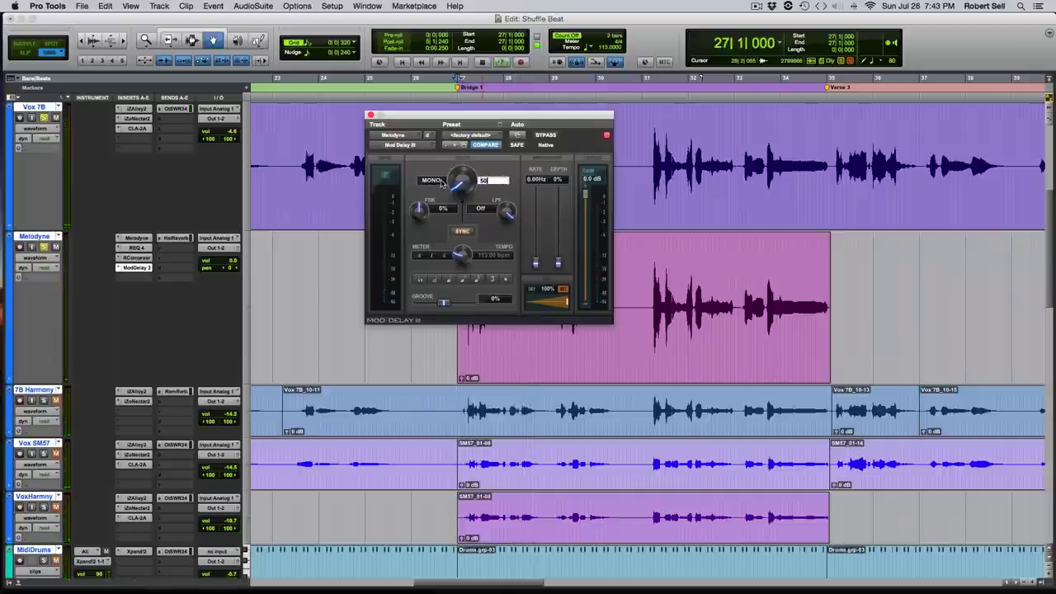
{"action": "key", "text": "space"}
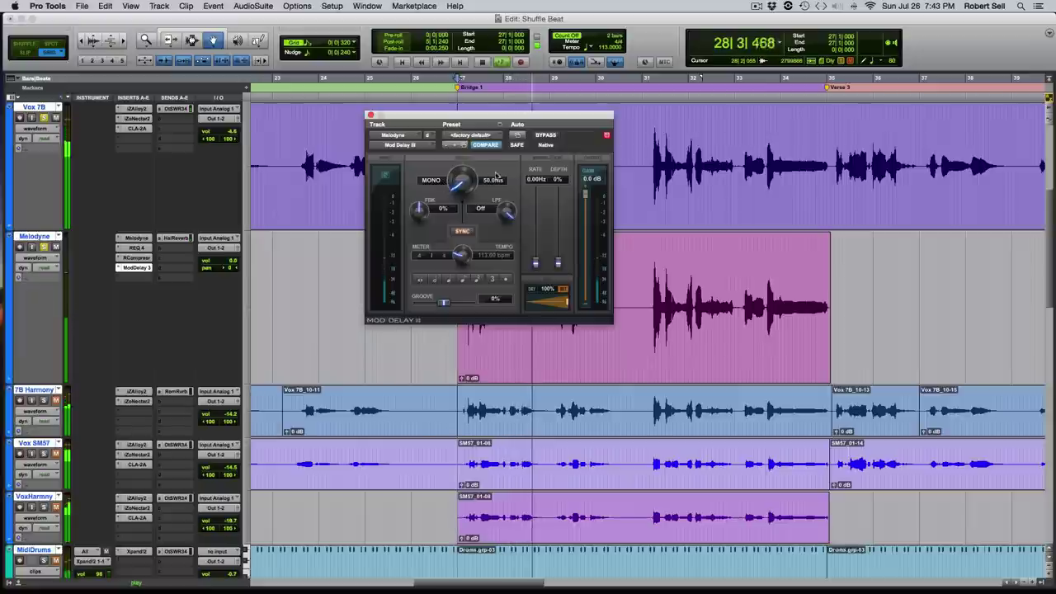
{"action": "key", "text": "space"}
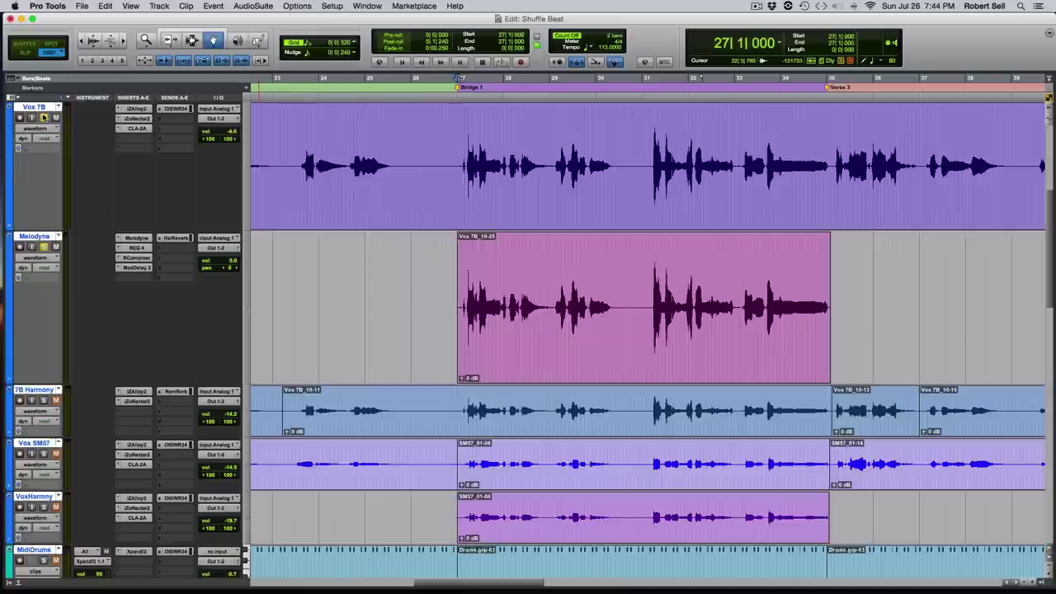
Unsolo the Vox 7B and Melodyne tracks and audition the bridge in the full mix
{"action": "left_click", "coordinate": [45, 249]}
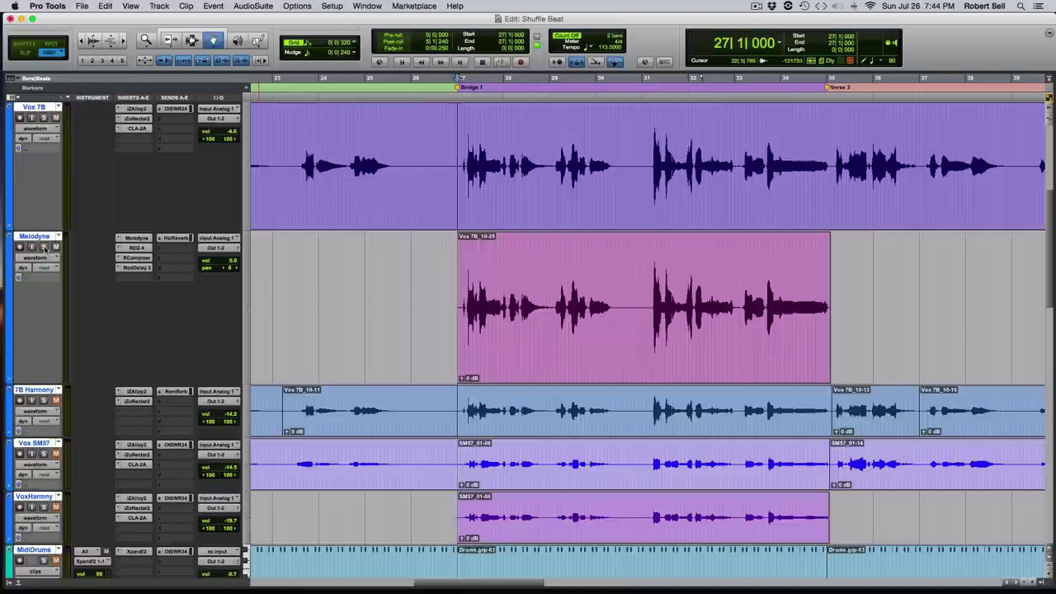
{"action": "key", "text": "space"}
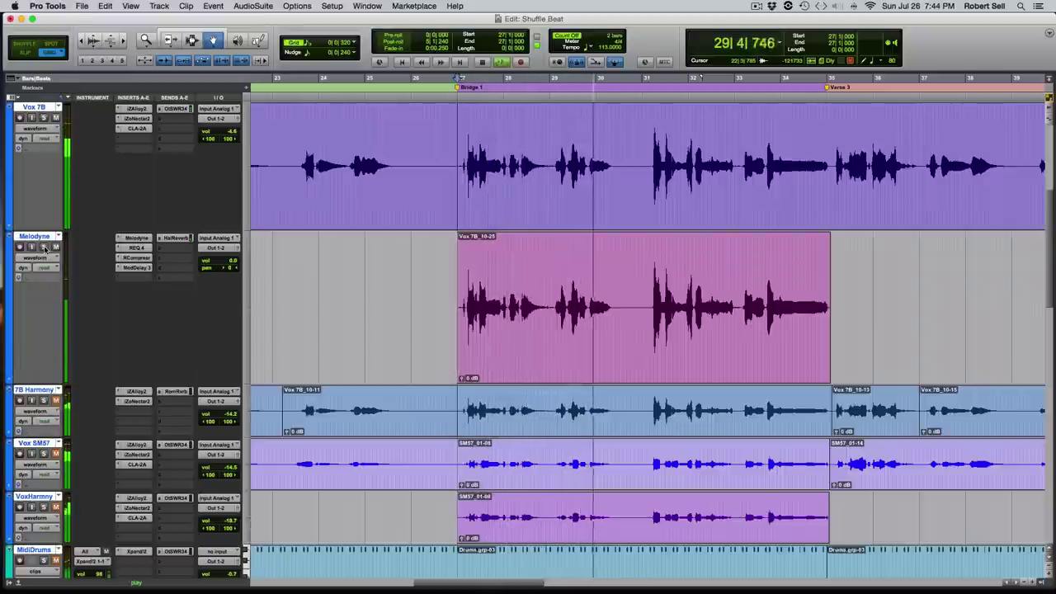
{"action": "key", "text": "space"}
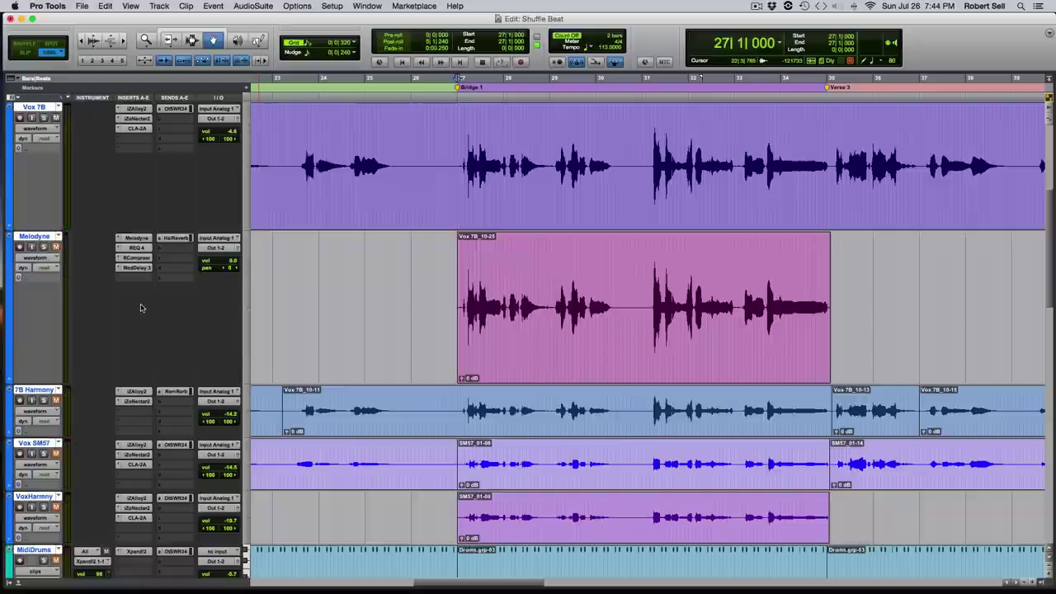
Compare the bridge in the full mix with the Melodyne track muted and unmuted
{"action": "key", "text": "space"}
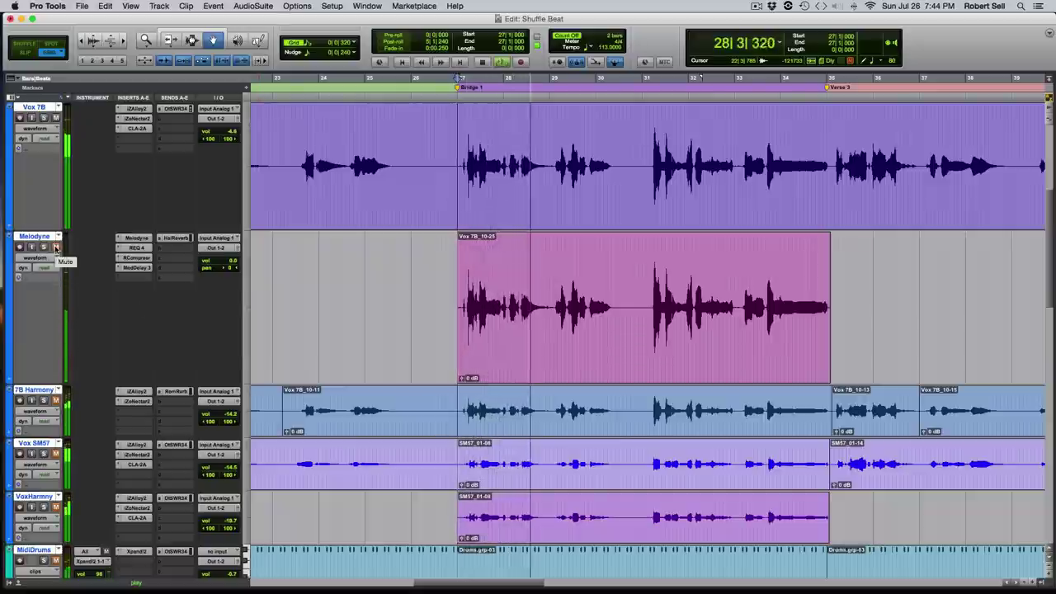
{"action": "key", "text": "space"}
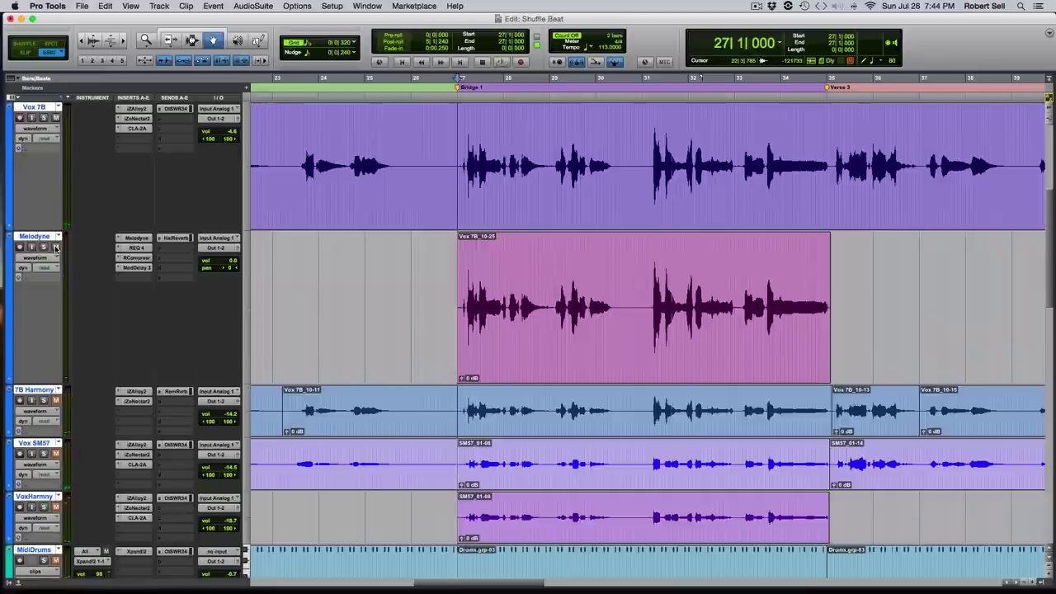
{"action": "key", "text": "space"}
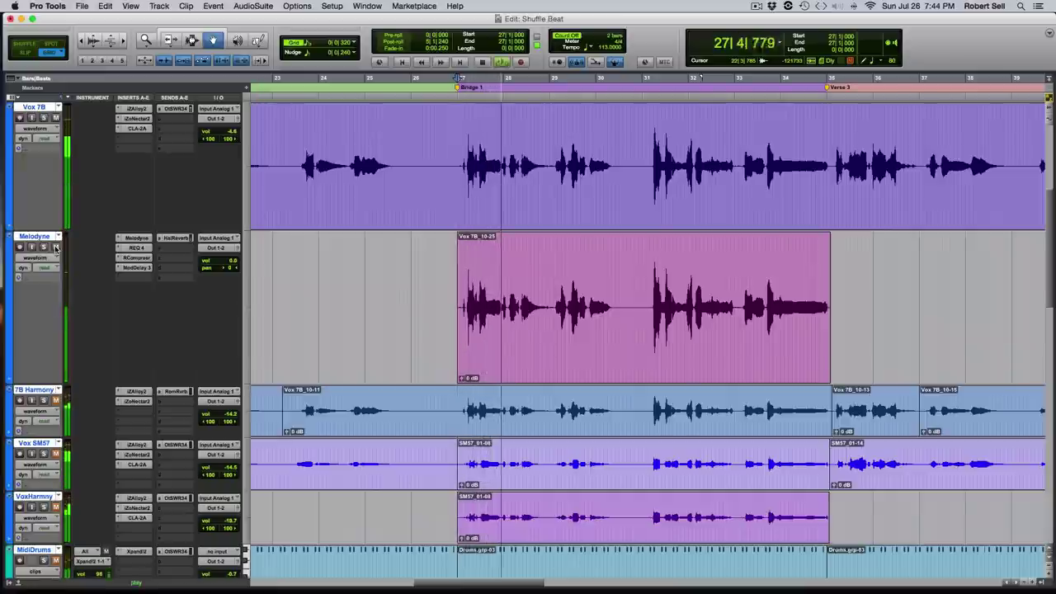
{"action": "key", "text": "space"}
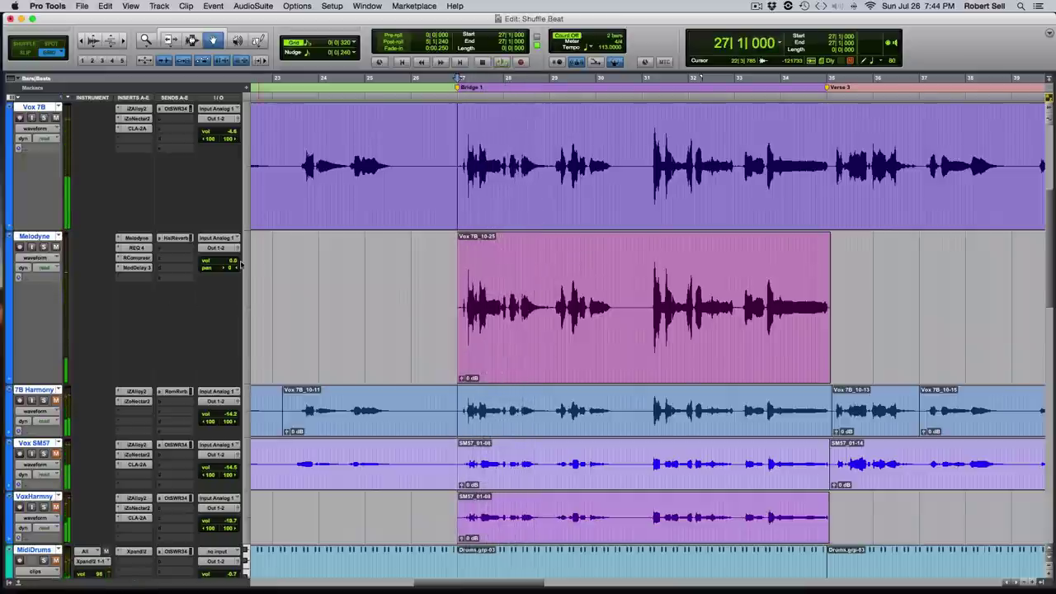
Lower the Melodyne track's volume to about -4.6 dB and audition the bridge in the full mix
{"action": "left_click_drag", "start_coordinate": [234, 264], "coordinate": [235, 263]}
{"action": "key", "text": "space"}
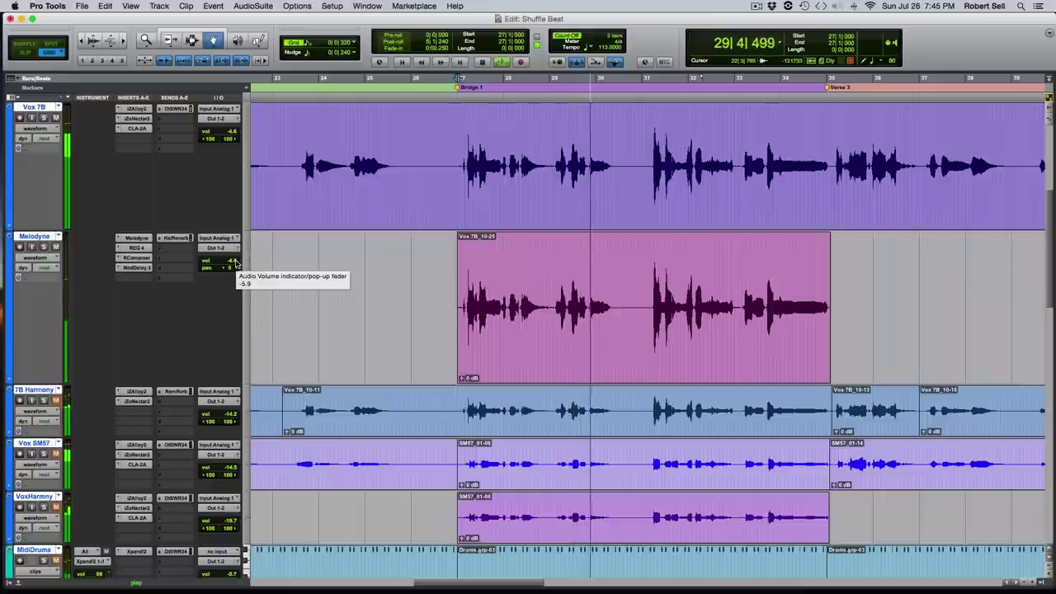
{"action": "key", "text": "space"}
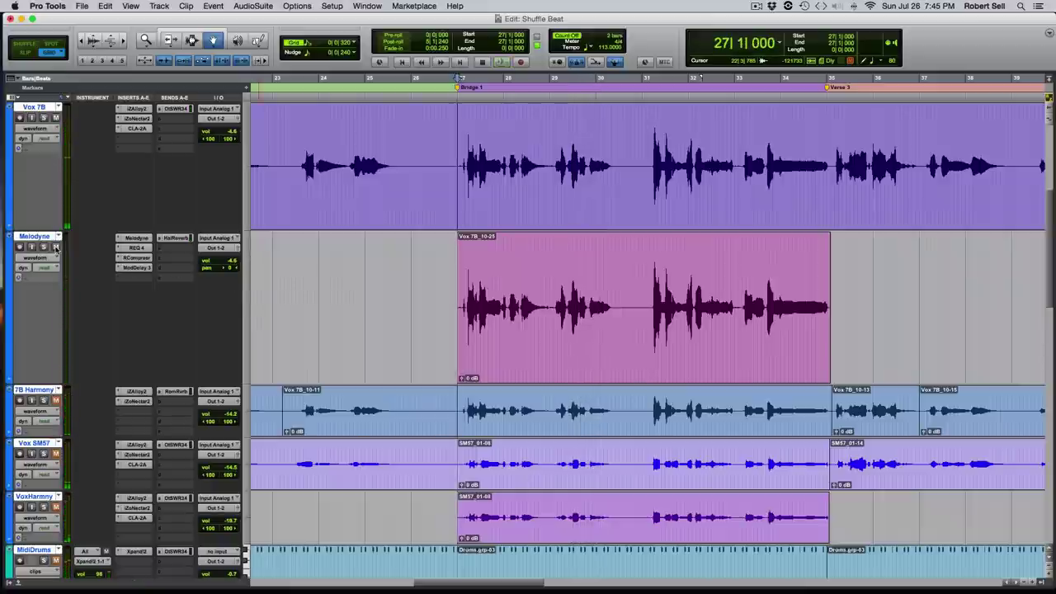